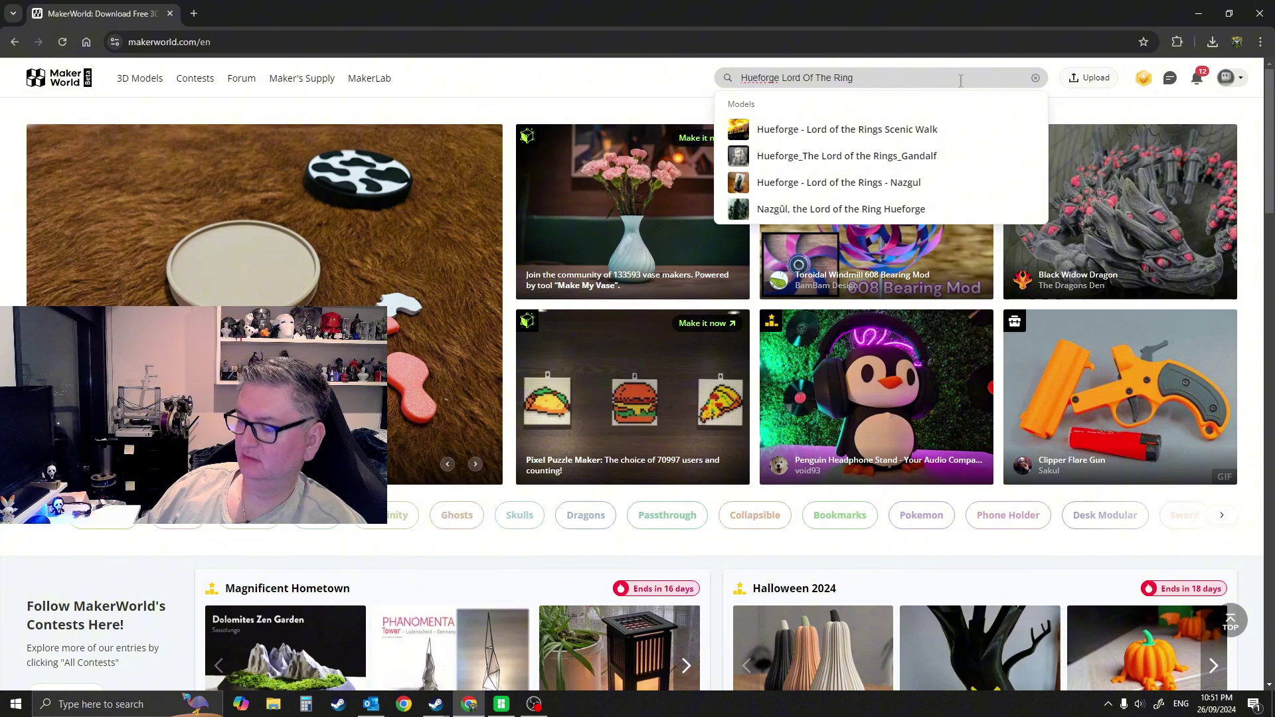
Step: Run the 'Hueforge Lord Of The Ring' MakerWorld search and glance over the 105 results
{"action": "key", "text": "Return"}
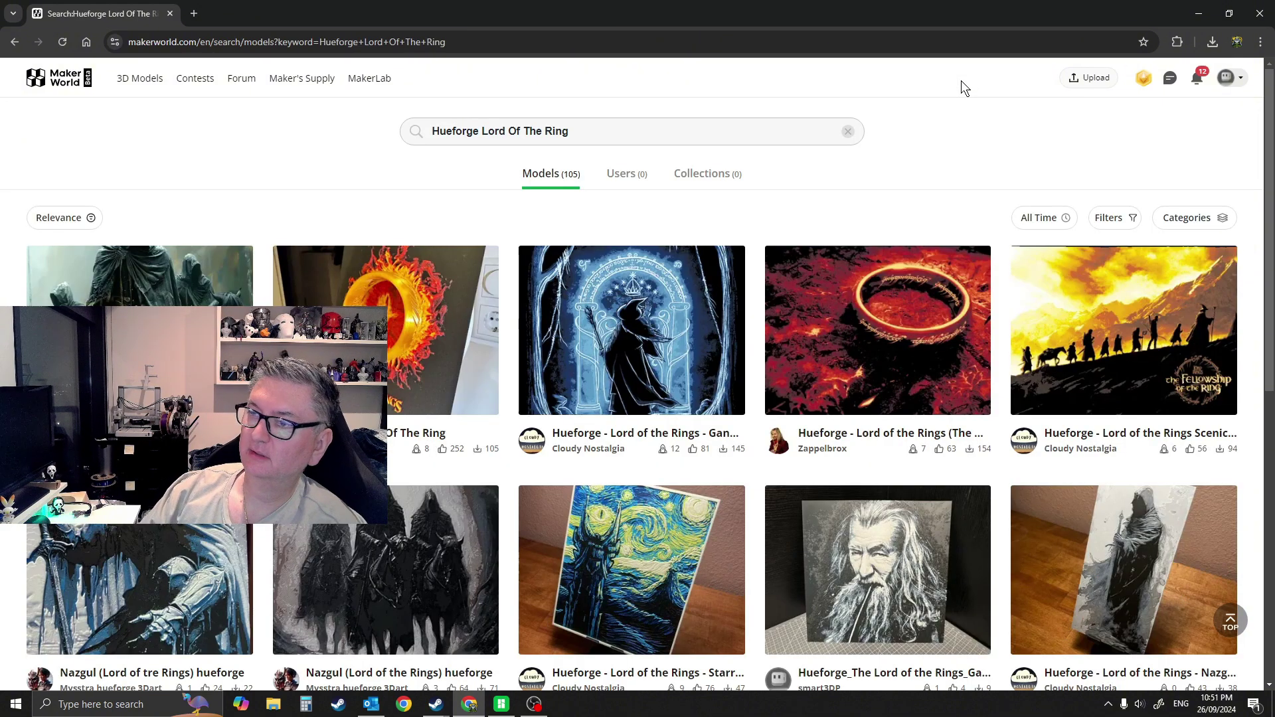
{"action": "scroll", "coordinate": [593, 534], "scroll_direction": "down", "scroll_amount": 1}
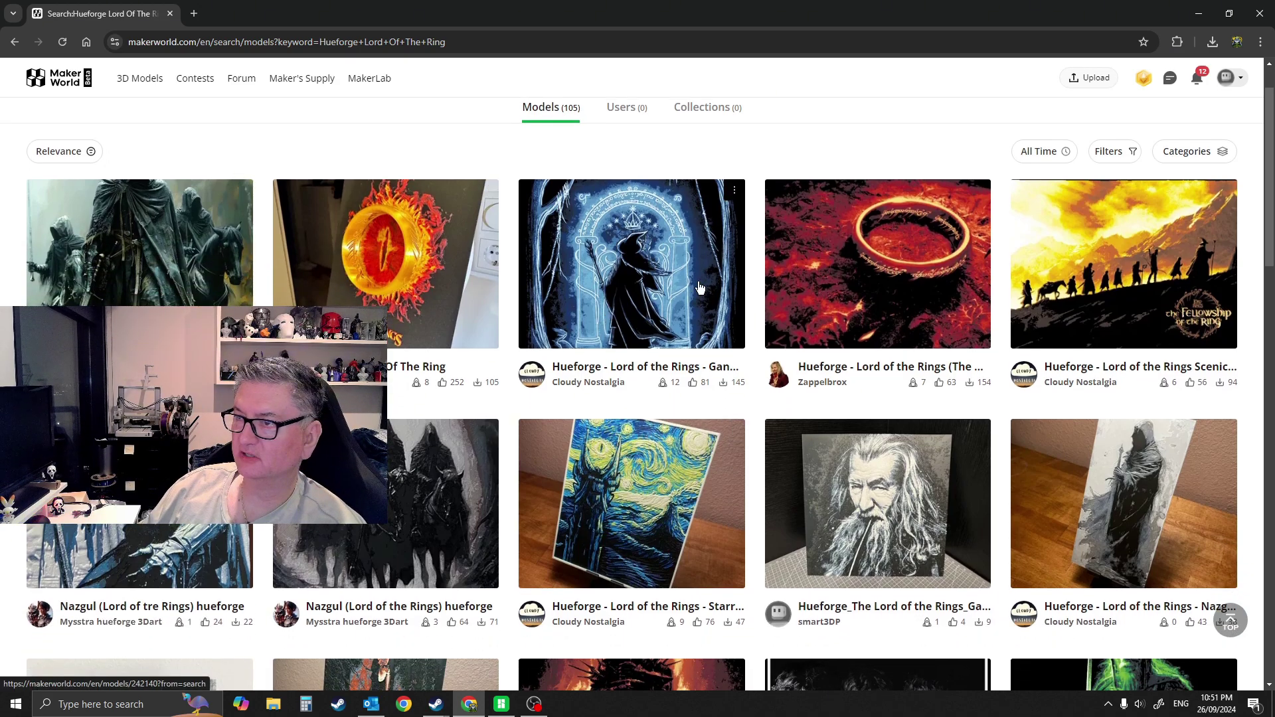
Step: Open the Eye of Sauron model's A1 profile with the ring (0.08mm, 100% infill) in Bambu Studio
{"action": "left_click", "coordinate": [396, 278]}
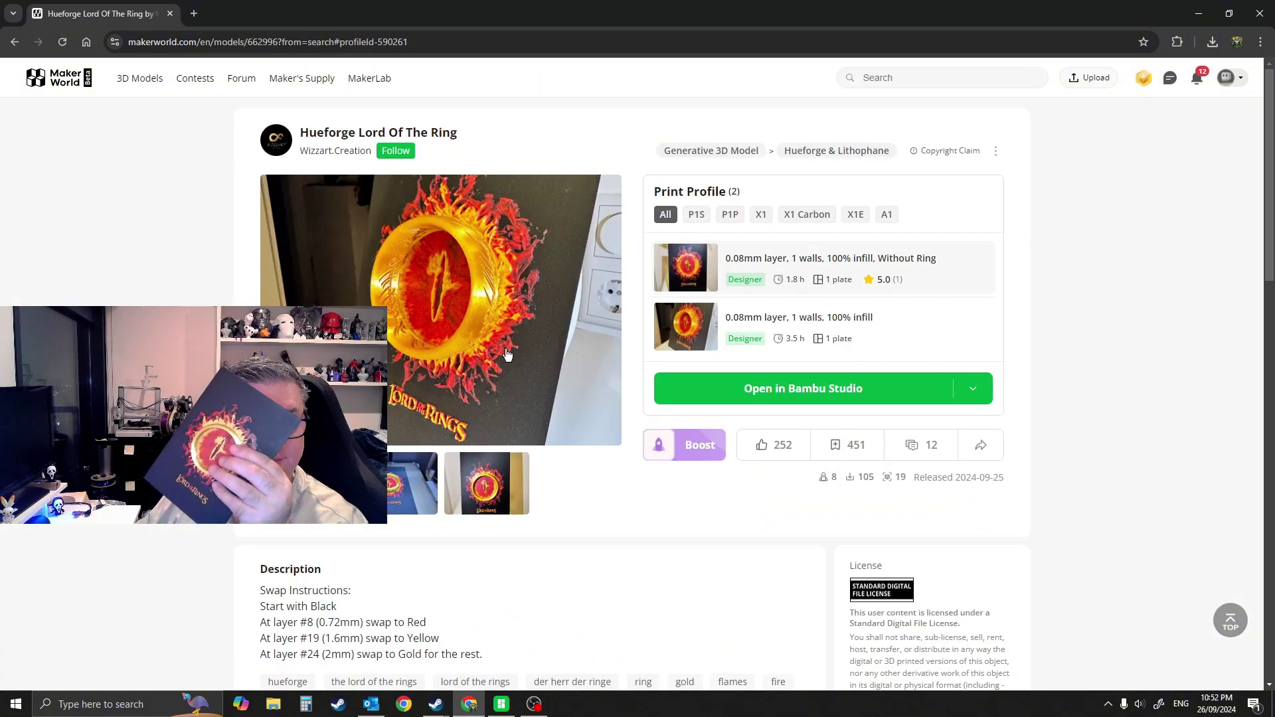
{"action": "left_click", "coordinate": [887, 215]}
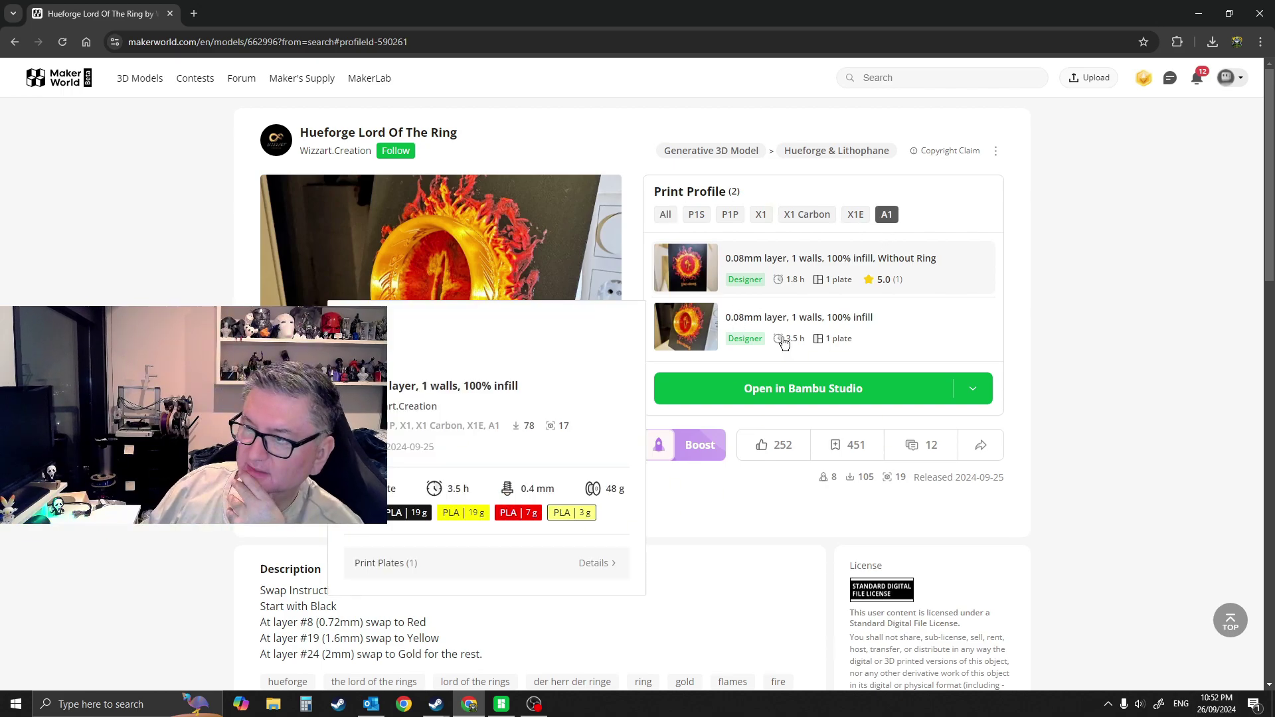
{"action": "mouse_move", "coordinate": [954, 286]}
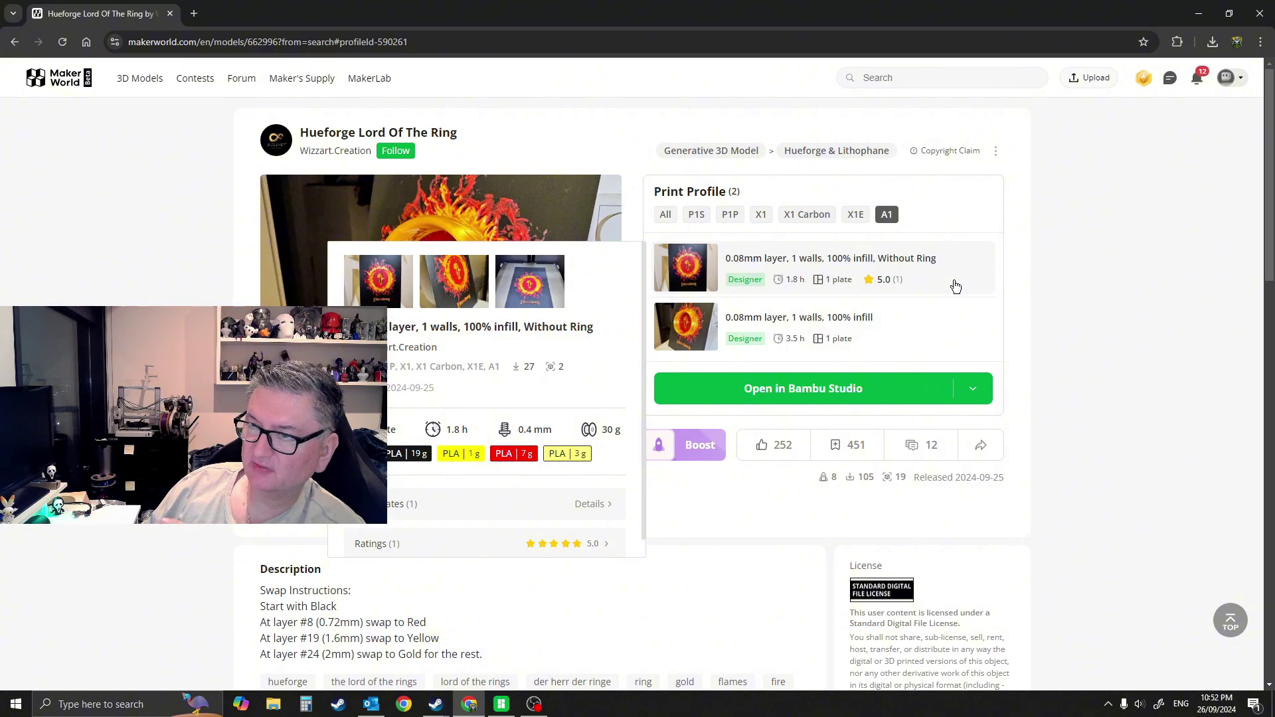
{"action": "left_click", "coordinate": [926, 343]}
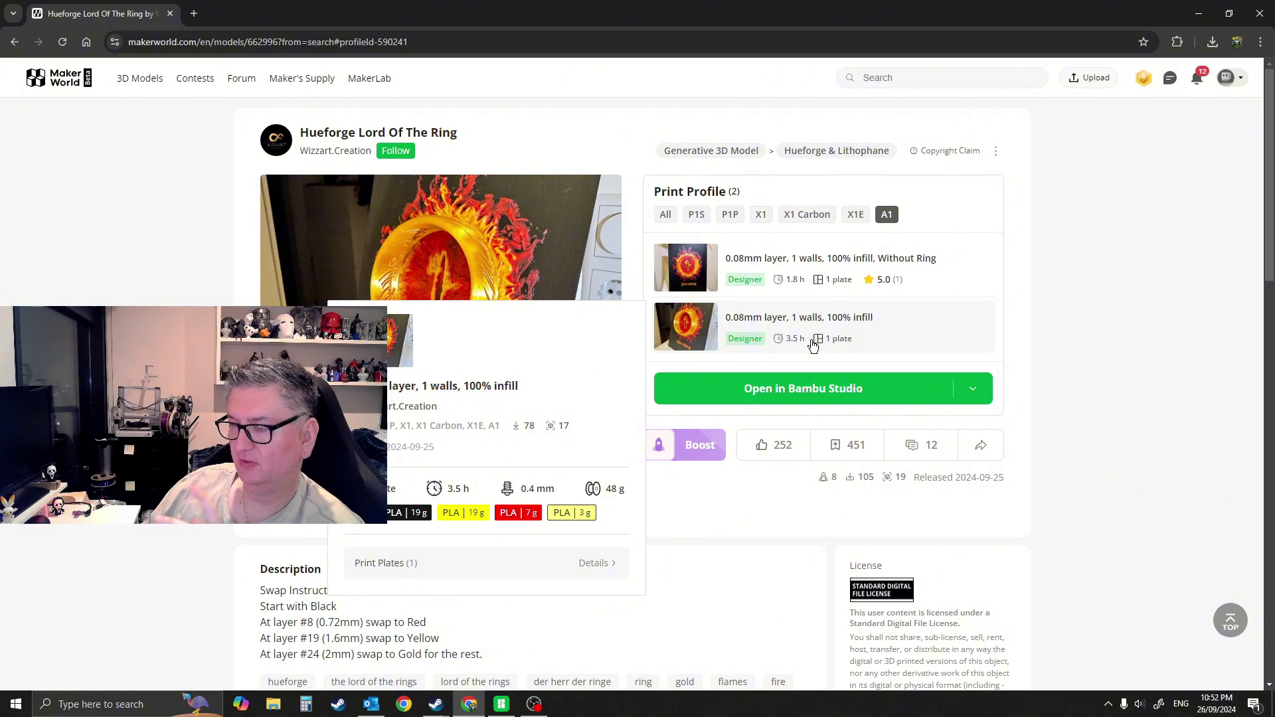
{"action": "left_click", "coordinate": [808, 392]}
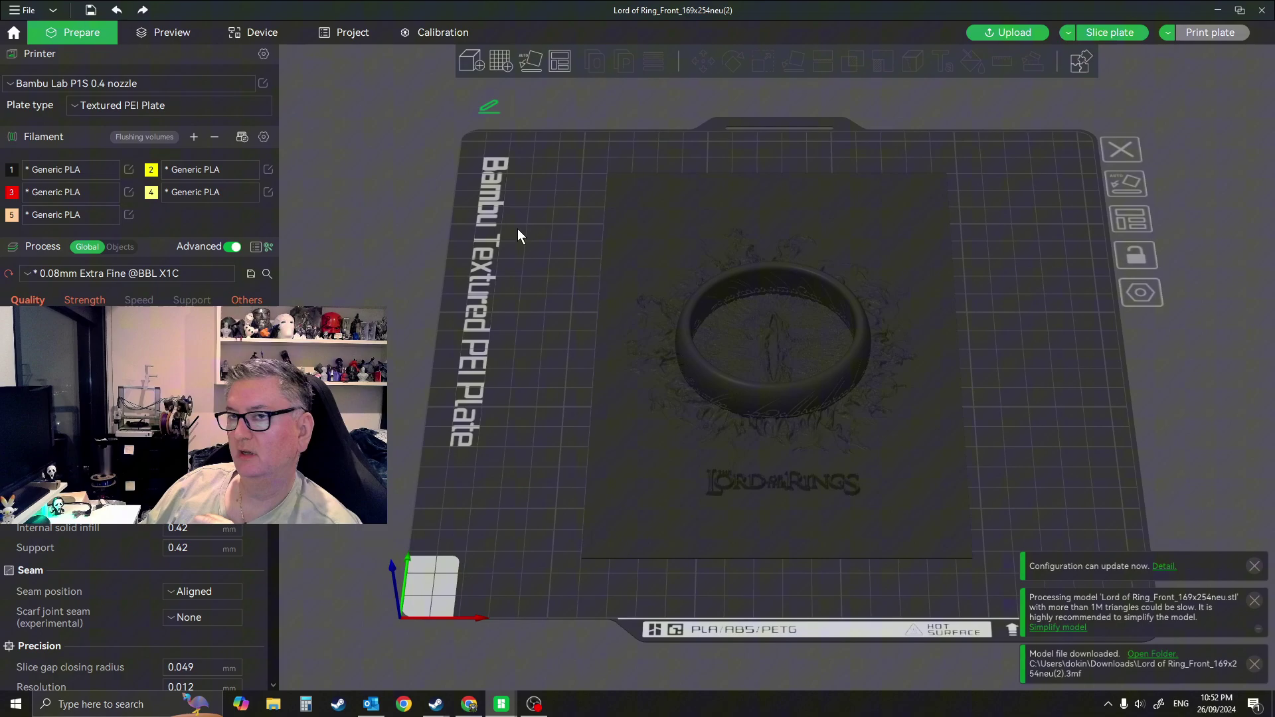
Step: Switch the printer to Bambu Lab A1 0.4 nozzle, keeping the modified process and filament values
{"action": "mouse_move", "coordinate": [1034, 441]}
{"action": "left_mouse_down"}
{"action": "mouse_move", "coordinate": [991, 421]}
{"action": "mouse_move", "coordinate": [1030, 421]}
{"action": "mouse_move", "coordinate": [1039, 450]}
{"action": "mouse_move", "coordinate": [1023, 451]}
{"action": "left_mouse_up"}
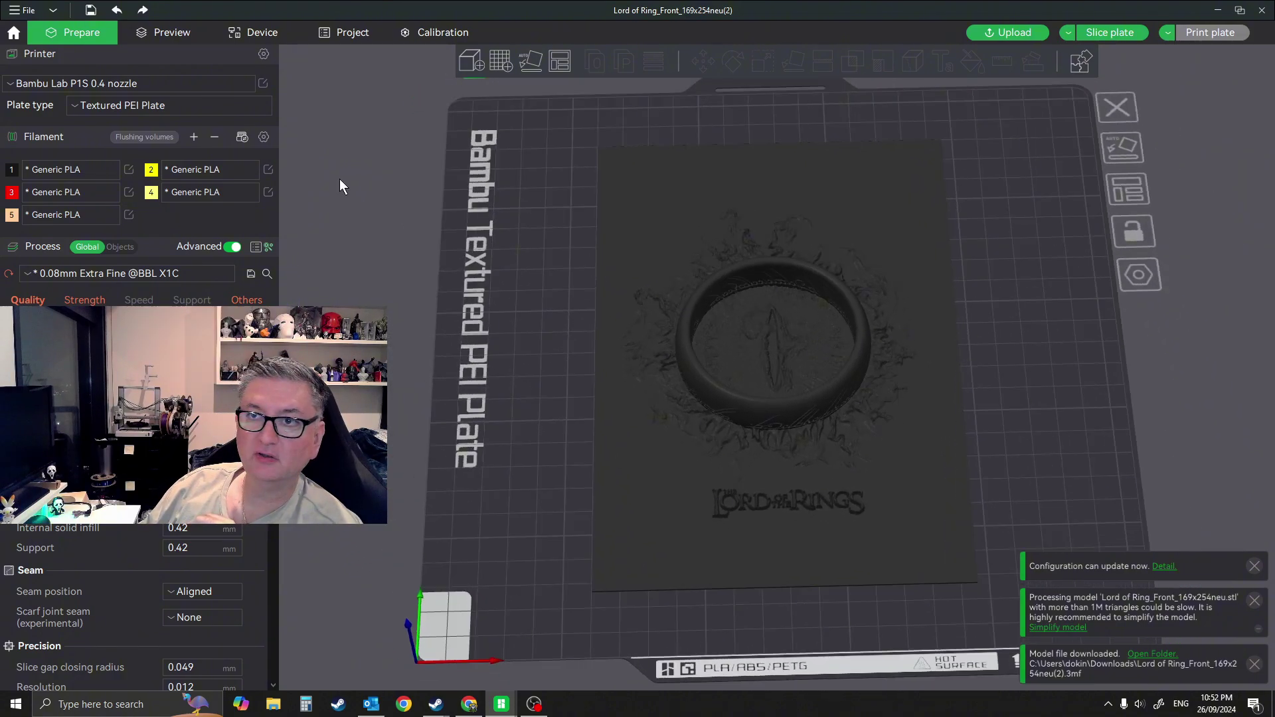
{"action": "left_click", "coordinate": [119, 77]}
{"action": "left_click", "coordinate": [91, 121]}
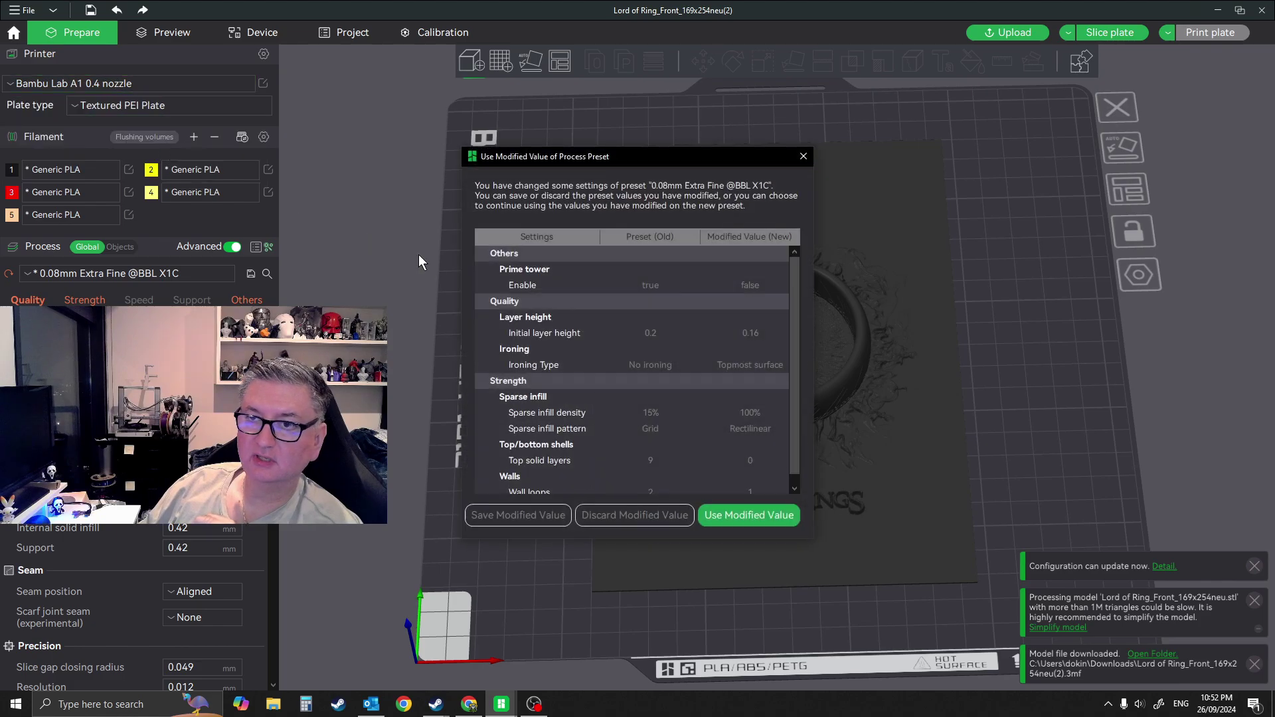
{"action": "left_click", "coordinate": [773, 518]}
{"action": "left_click", "coordinate": [794, 515]}
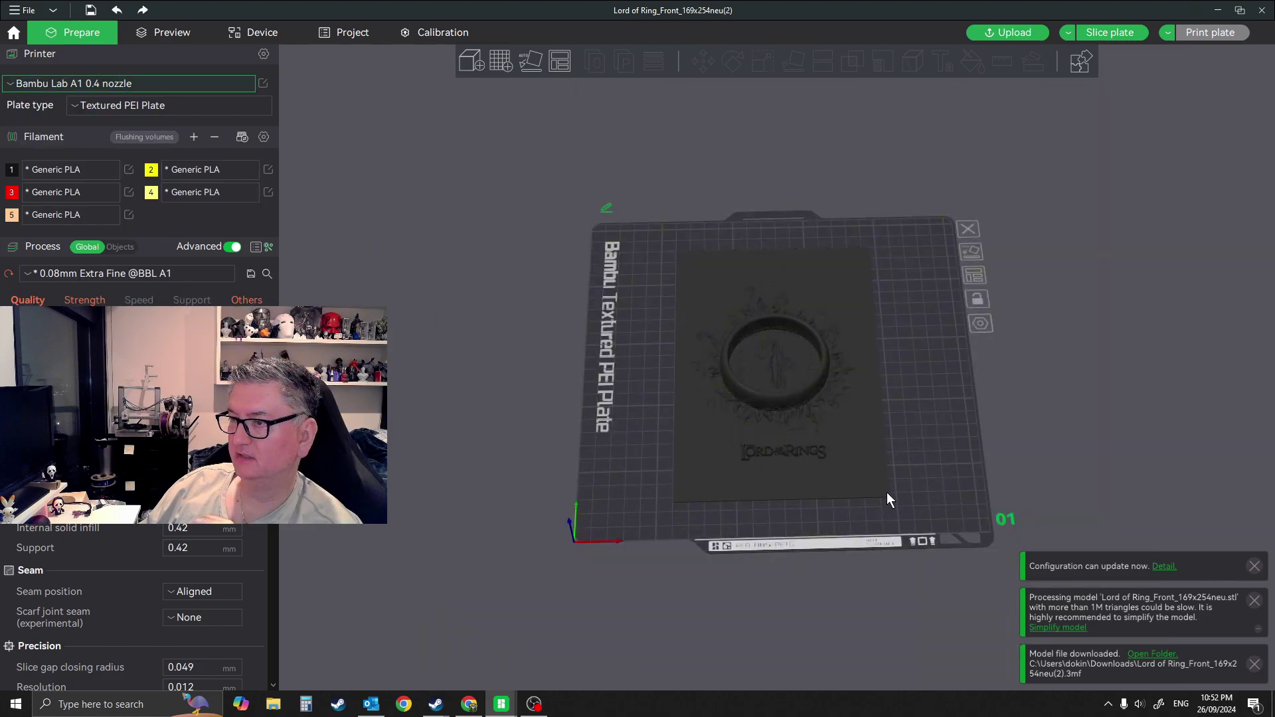
{"action": "left_click_drag", "start_coordinate": [991, 449], "coordinate": [999, 356]}
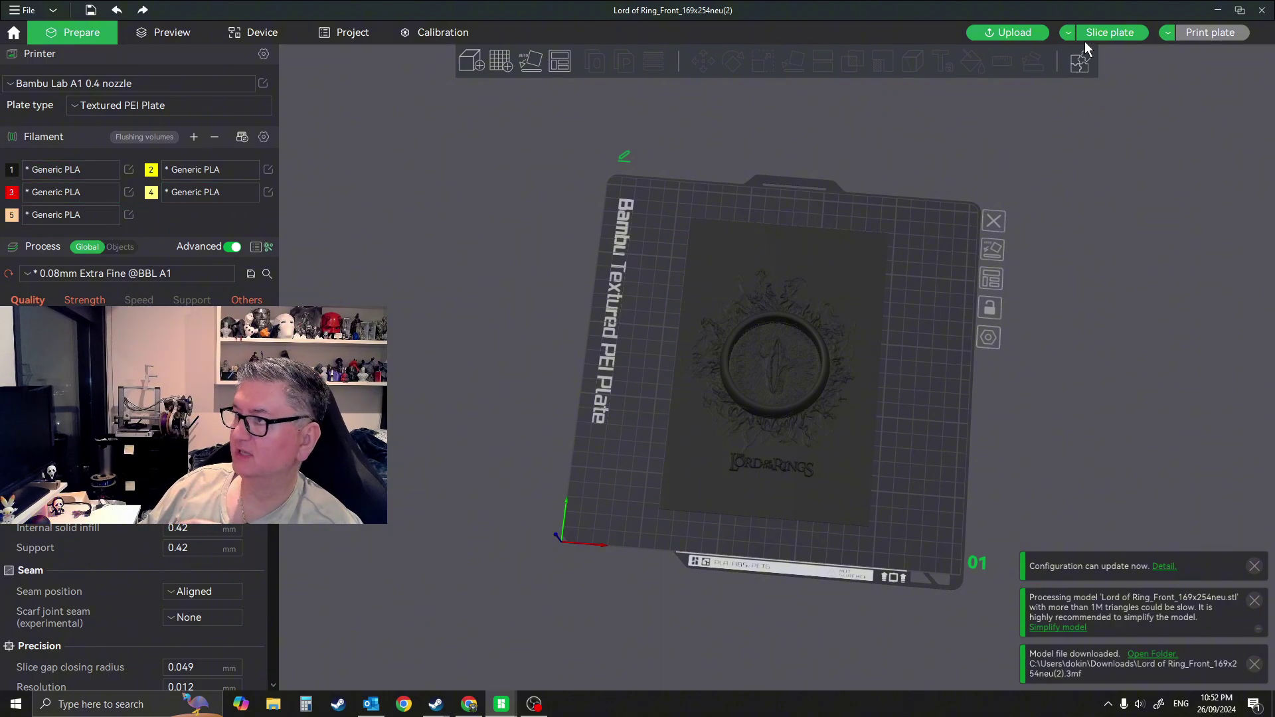
Step: Slice the plate, dismiss the floating-regions warning, and view the ring preview from the top
{"action": "left_click", "coordinate": [1108, 32]}
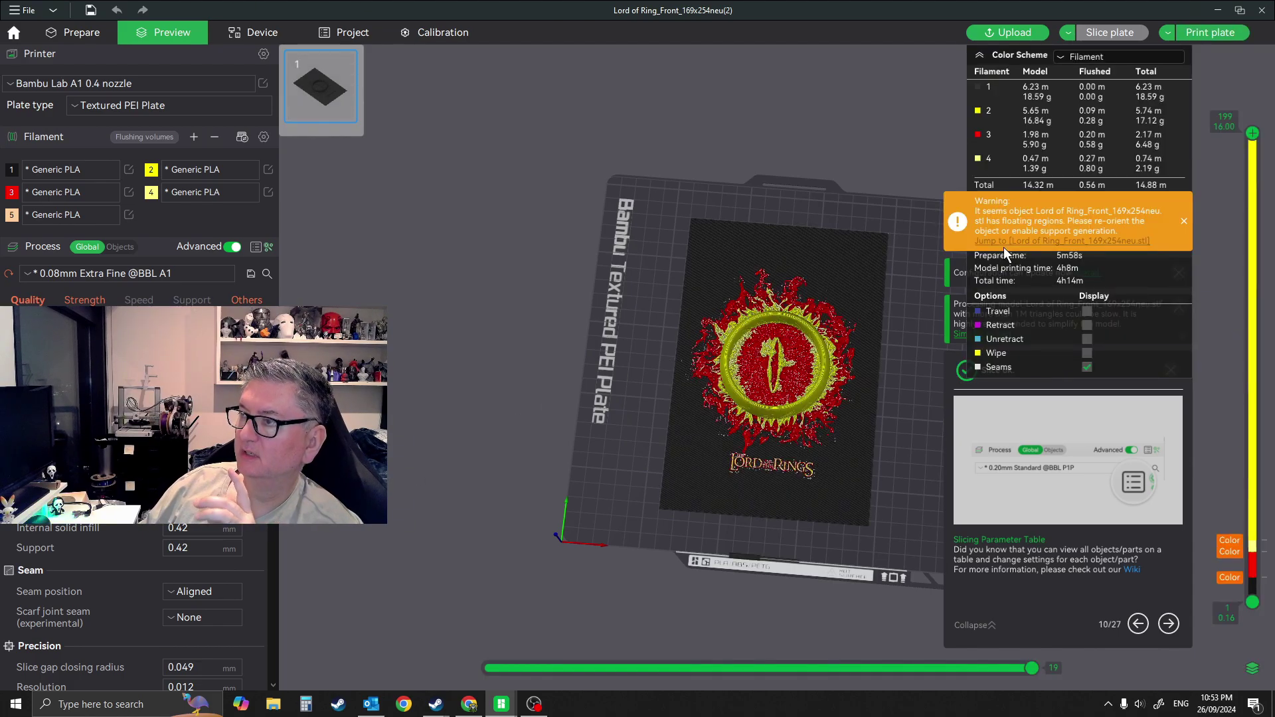
{"action": "left_click", "coordinate": [1183, 222]}
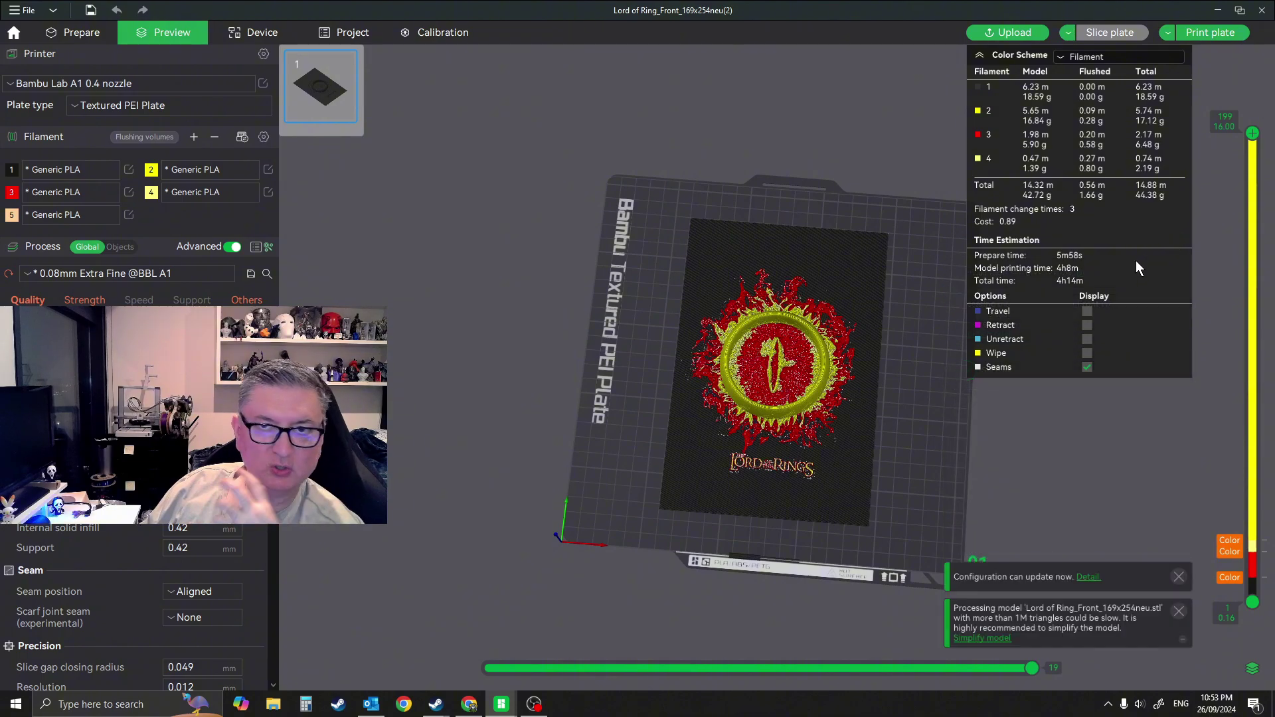
{"action": "scroll", "coordinate": [905, 448], "scroll_direction": "up", "scroll_amount": 3}
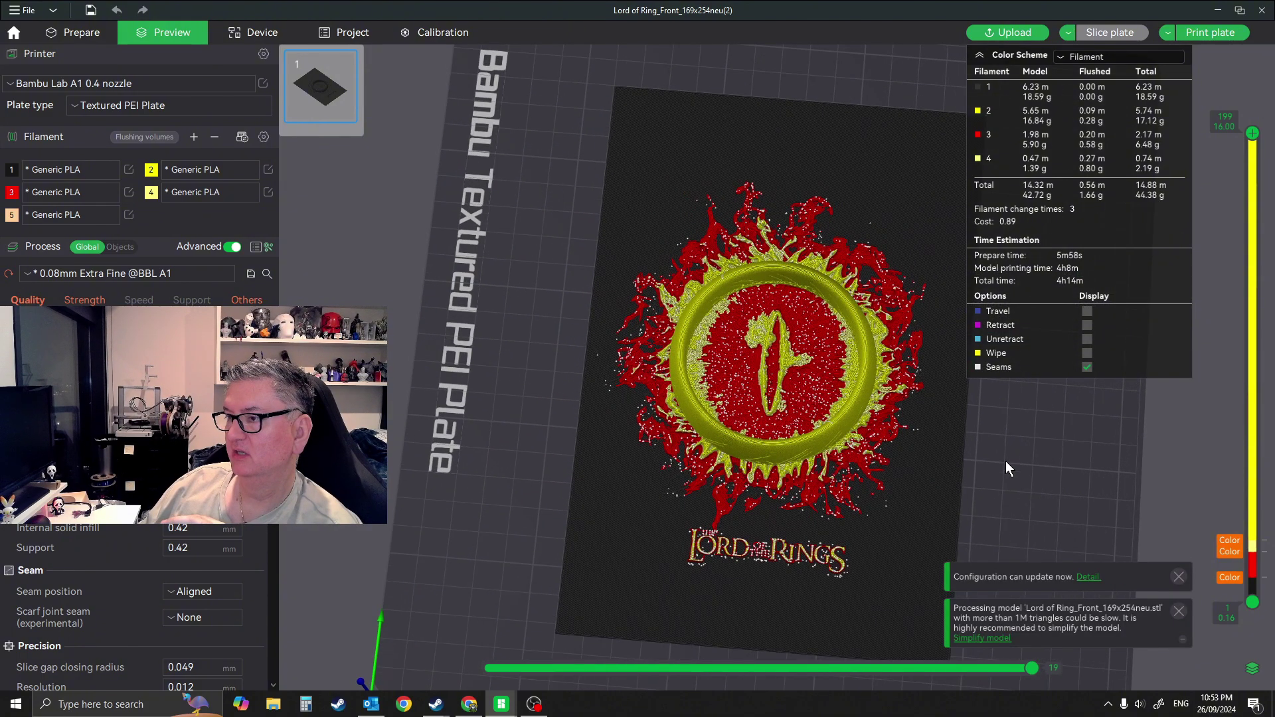
{"action": "left_click_drag", "start_coordinate": [1056, 444], "coordinate": [976, 406]}
{"action": "key", "text": "1"}
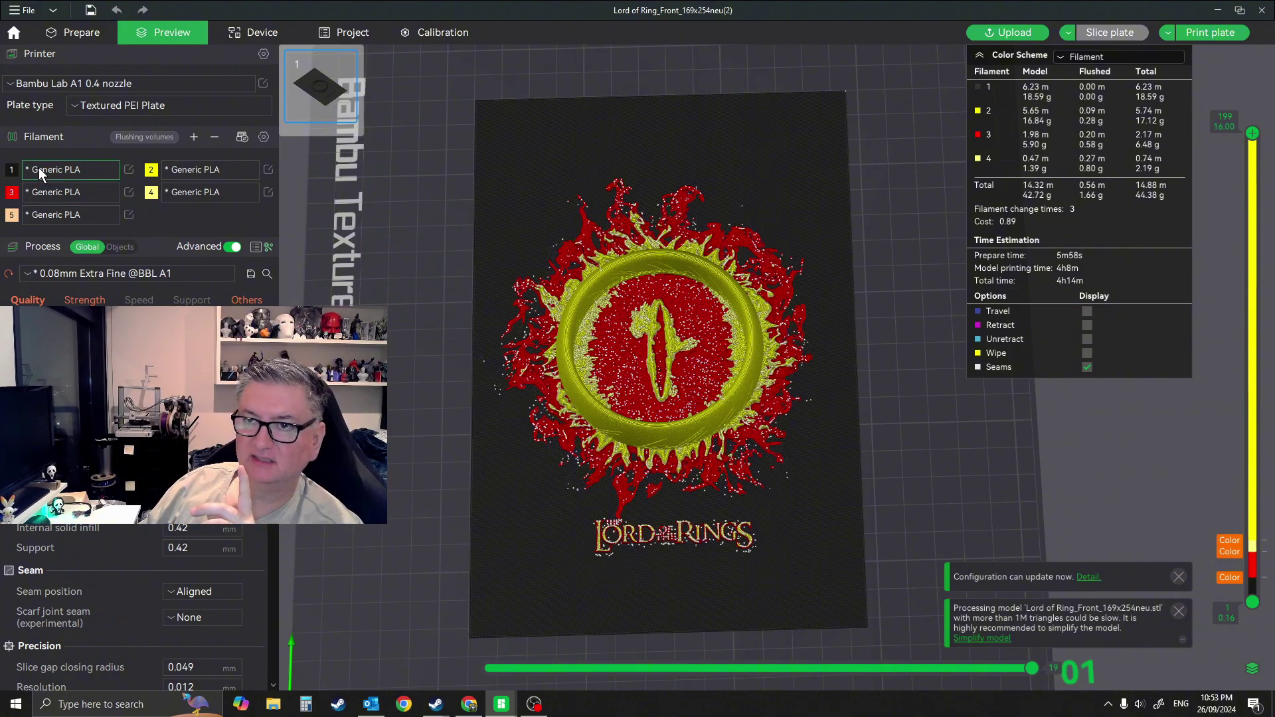
Step: Set filament 4's colour to orange and re-slice the plate
{"action": "left_click", "coordinate": [63, 169]}
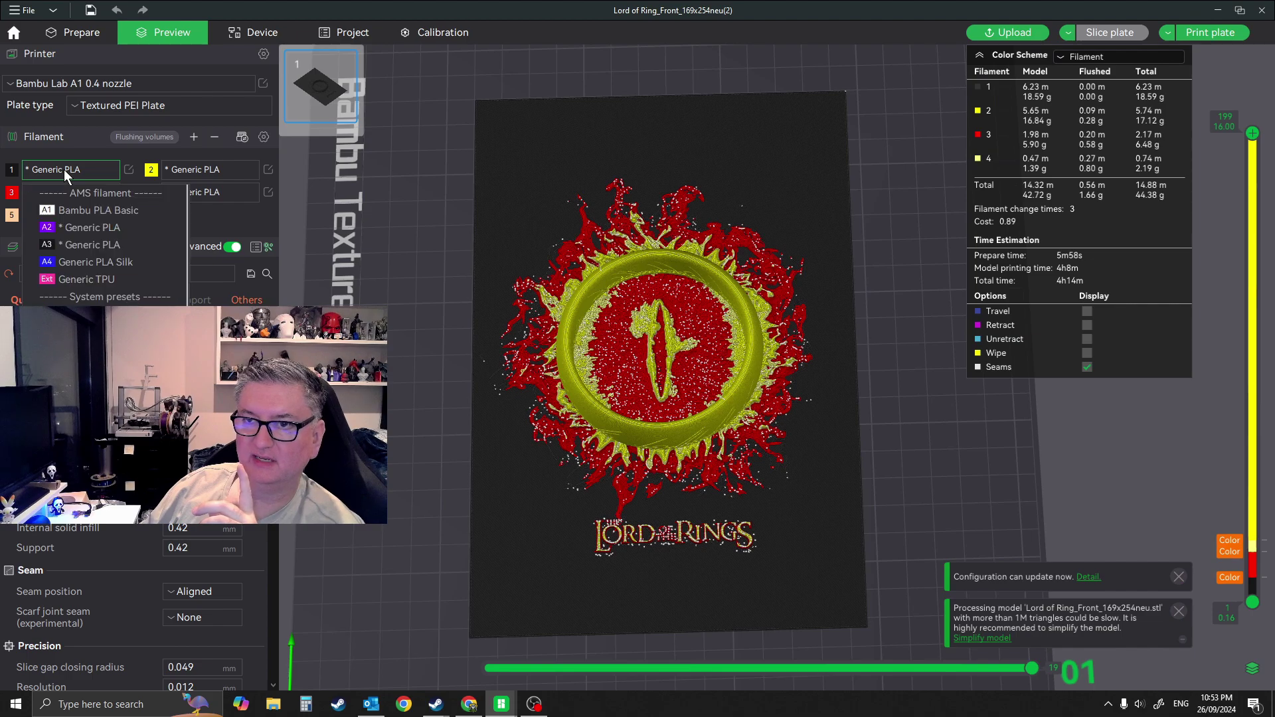
{"action": "left_click", "coordinate": [77, 249]}
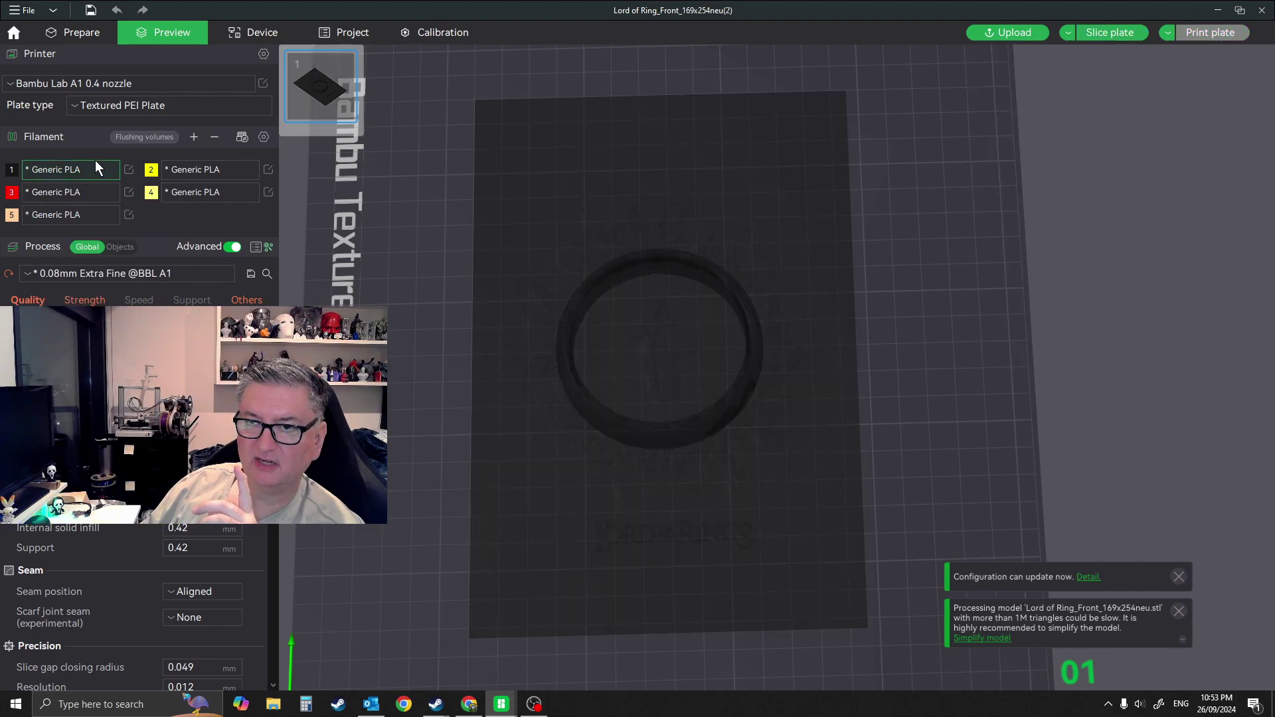
{"action": "left_click", "coordinate": [72, 197]}
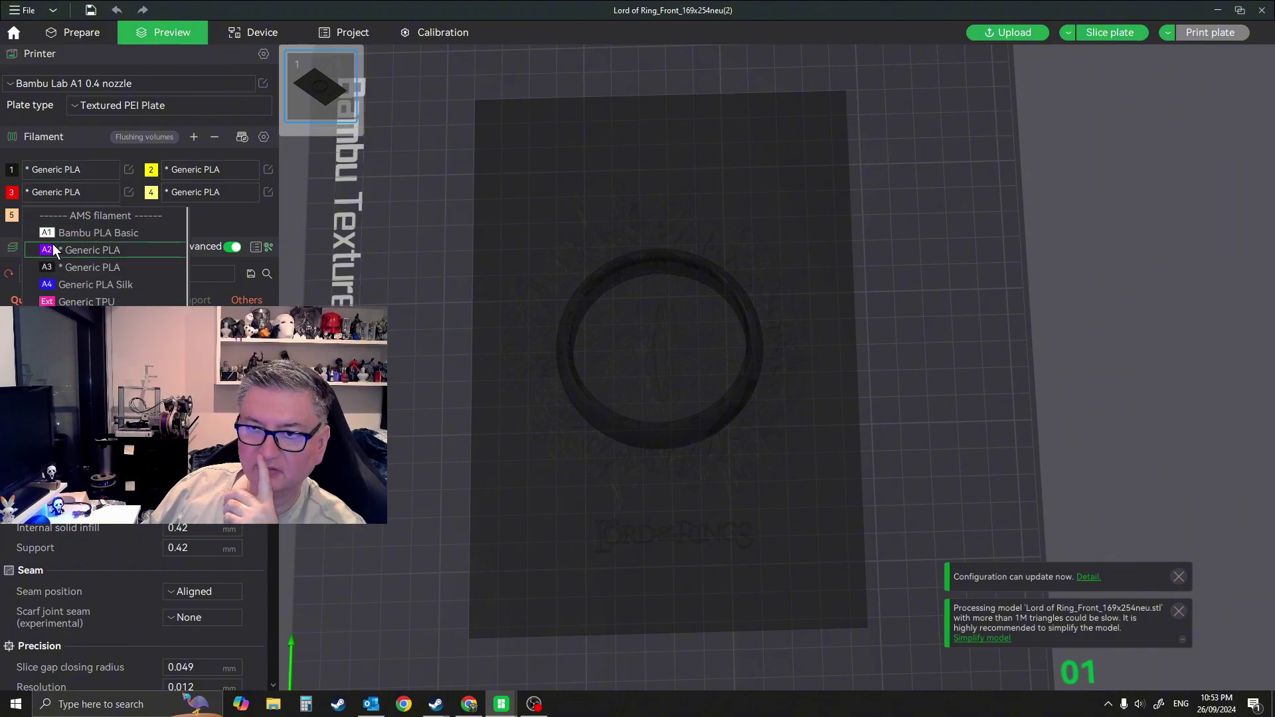
{"action": "left_click", "coordinate": [194, 188]}
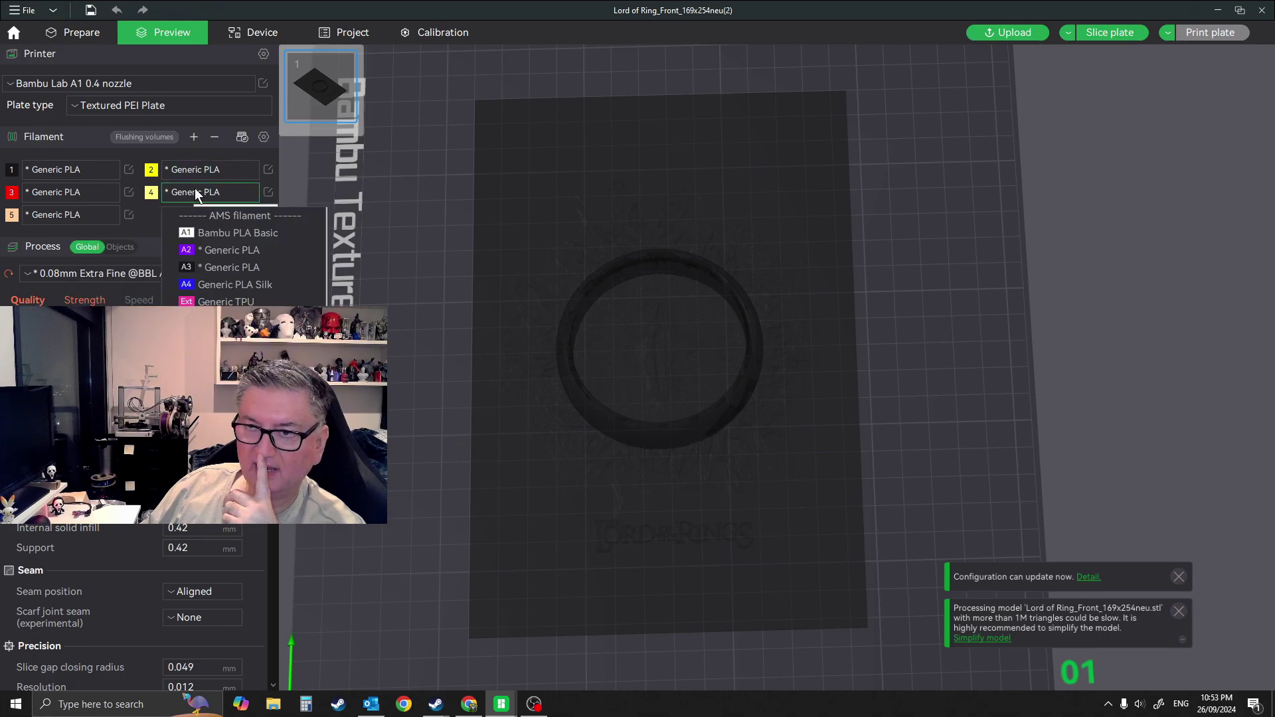
{"action": "left_click", "coordinate": [149, 193]}
{"action": "left_click", "coordinate": [150, 194]}
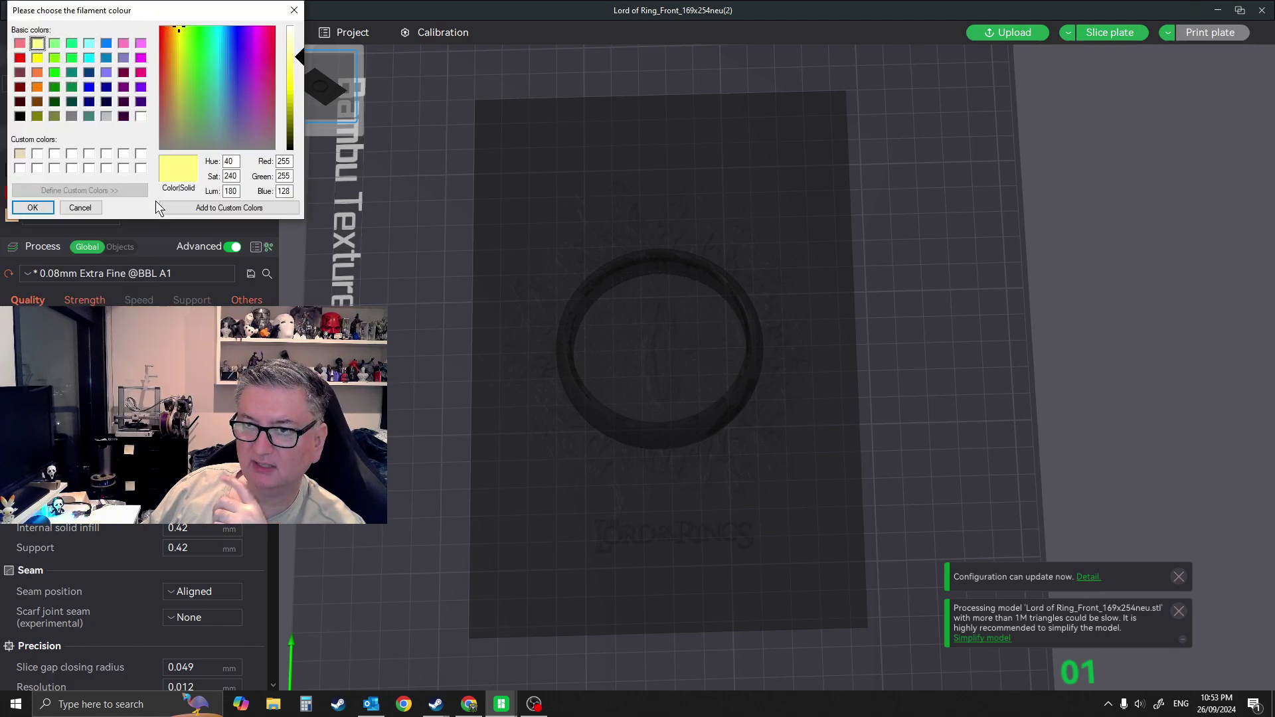
{"action": "left_click", "coordinate": [38, 87]}
{"action": "left_click", "coordinate": [34, 207]}
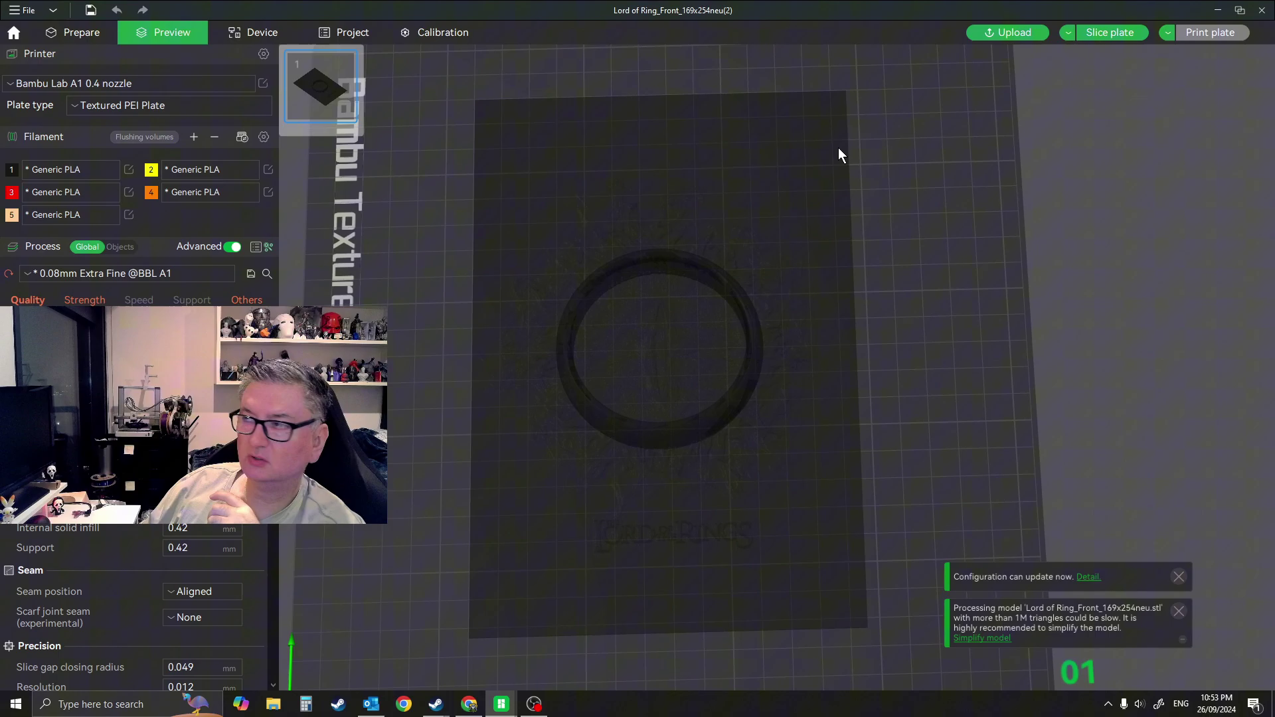
{"action": "left_click", "coordinate": [1102, 33]}
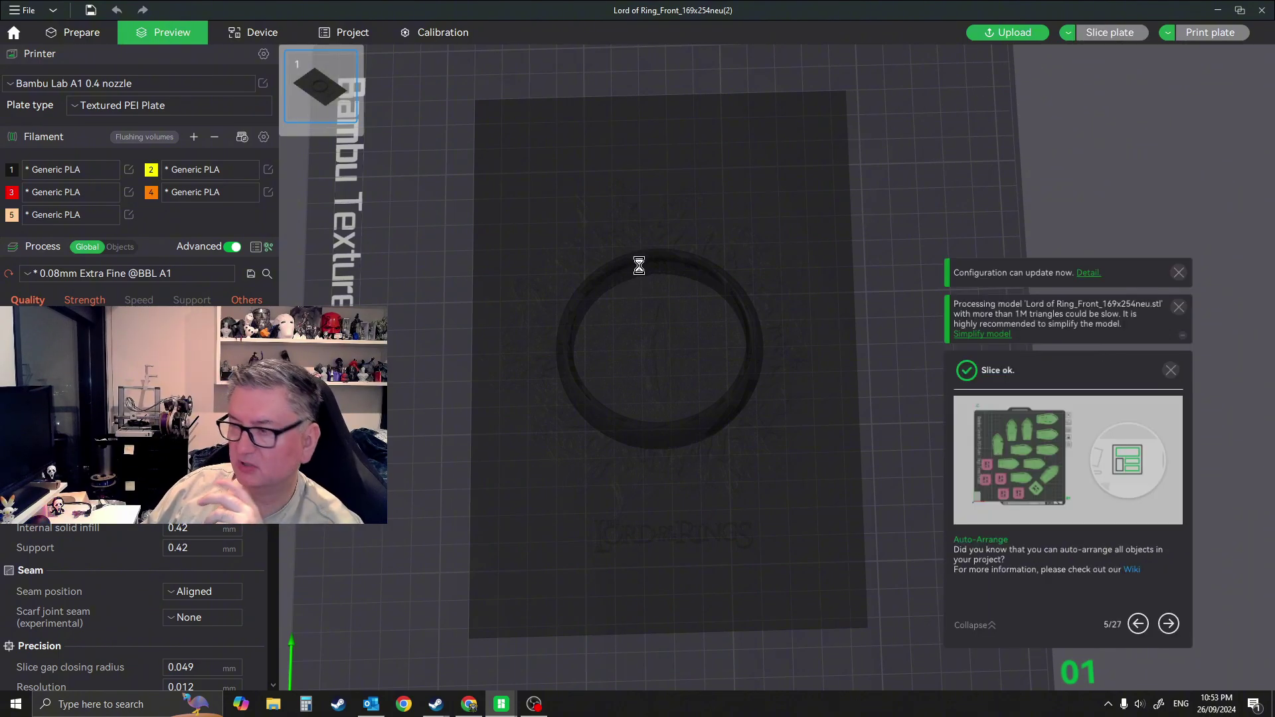
Step: Change filament 4's colour to yellow instead
{"action": "scroll", "coordinate": [867, 415], "scroll_direction": "up", "scroll_amount": 8}
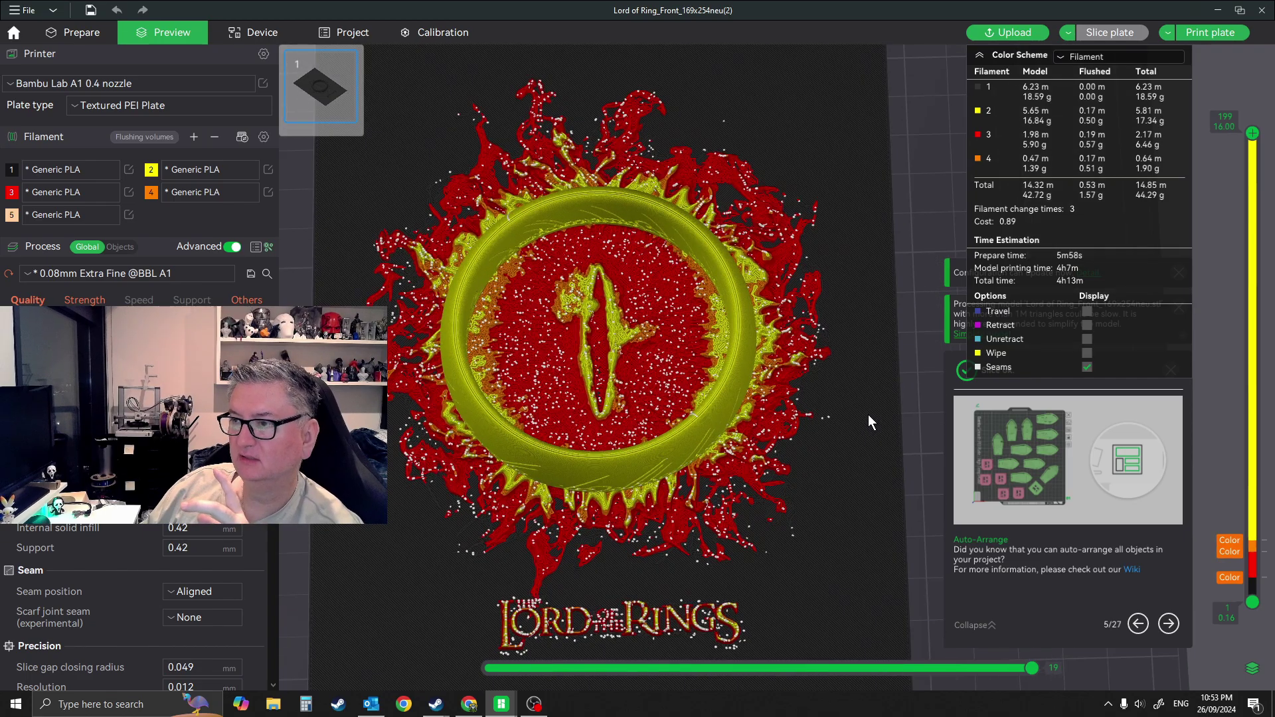
{"action": "scroll", "coordinate": [757, 420], "scroll_direction": "up", "scroll_amount": 4}
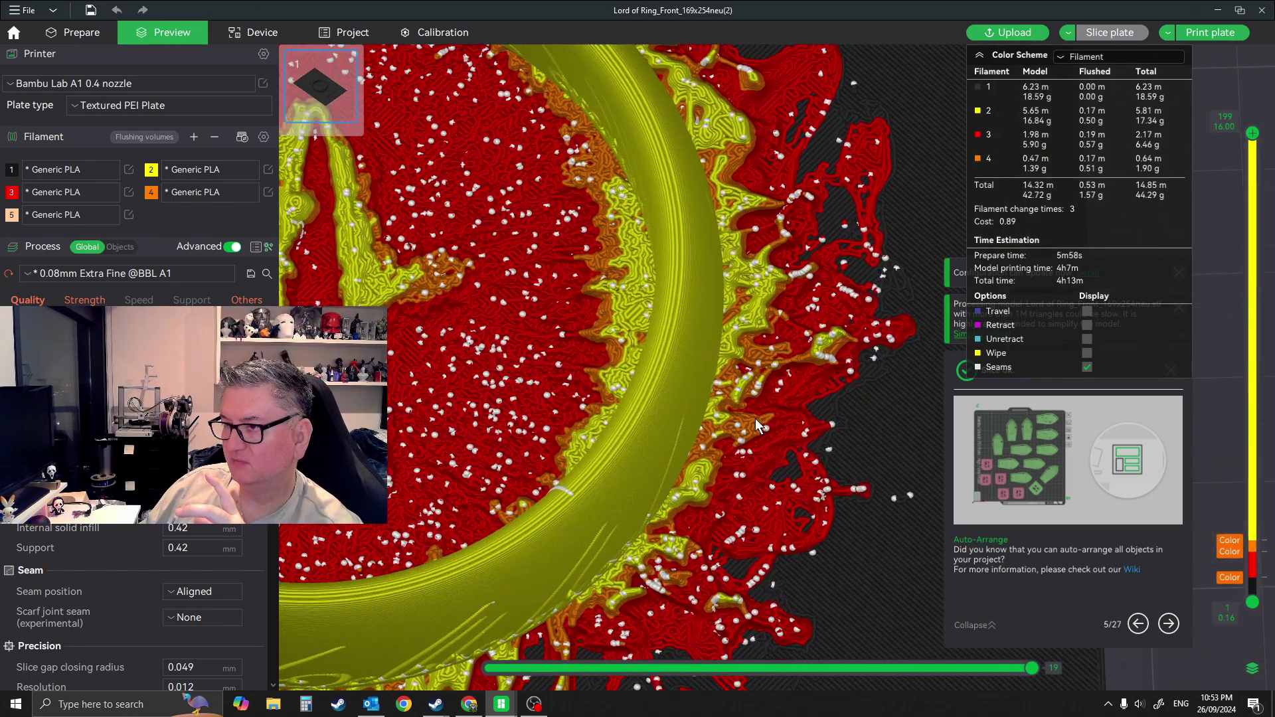
{"action": "scroll", "coordinate": [744, 361], "scroll_direction": "down", "scroll_amount": 4}
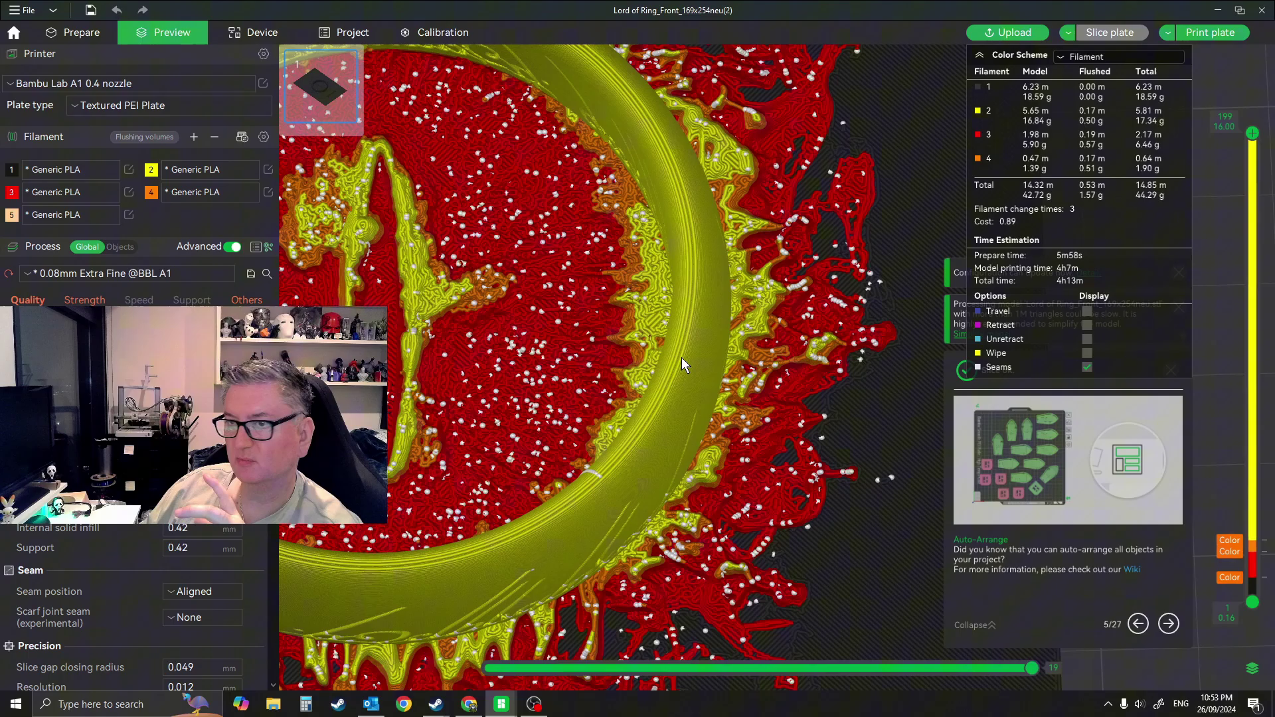
{"action": "left_click", "coordinate": [160, 198]}
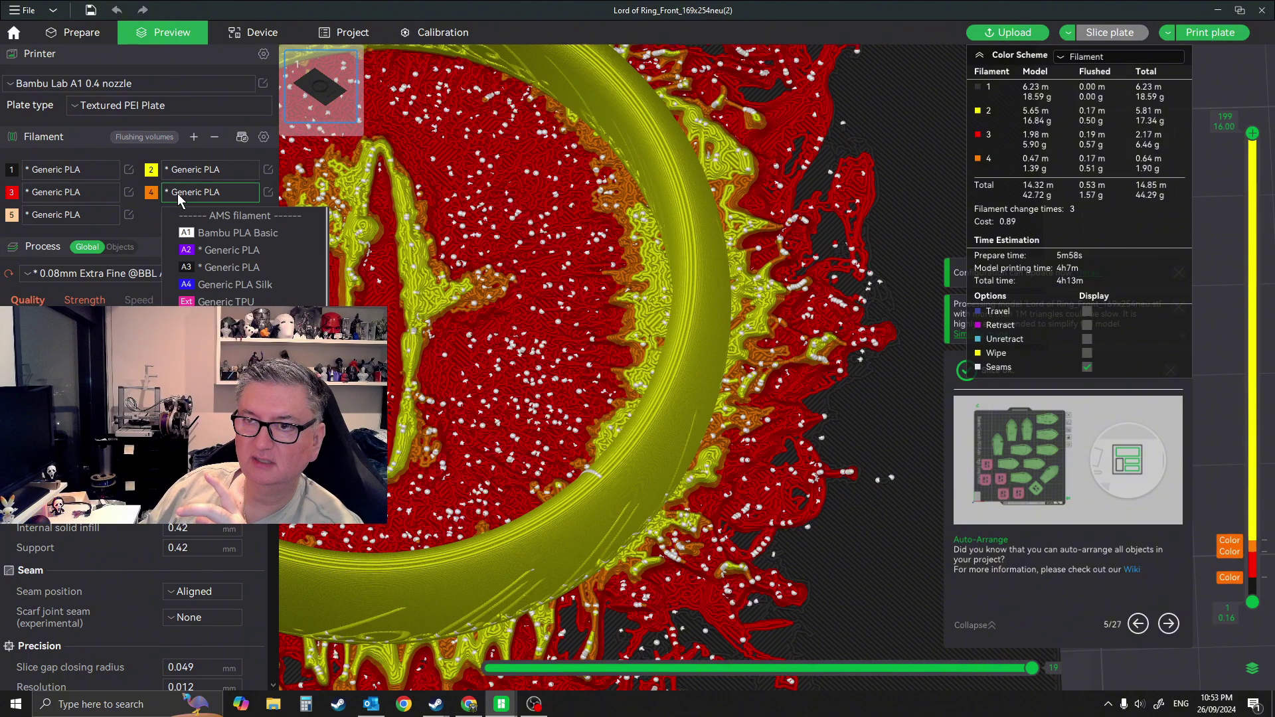
{"action": "left_click", "coordinate": [159, 198]}
{"action": "left_click", "coordinate": [151, 192]}
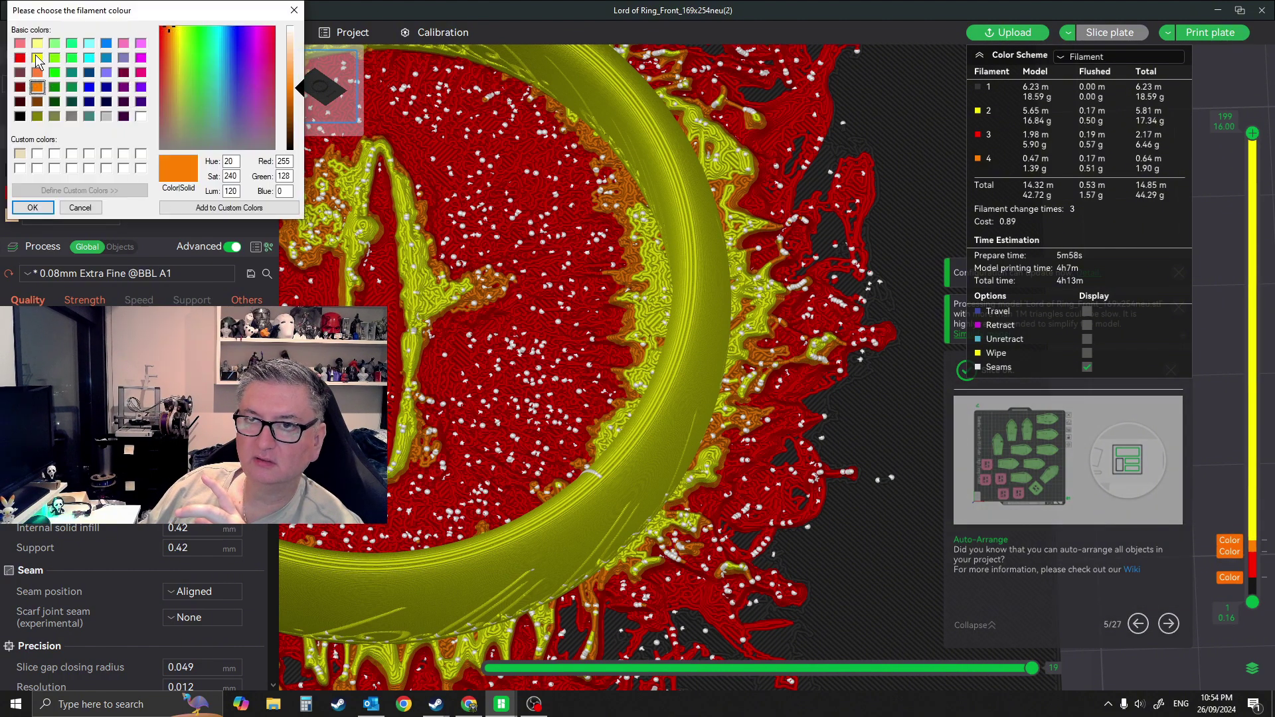
{"action": "left_click", "coordinate": [37, 58]}
{"action": "left_click", "coordinate": [32, 207]}
Step: Set filament 2's colour to orange and slice the plate again
{"action": "left_click", "coordinate": [168, 174]}
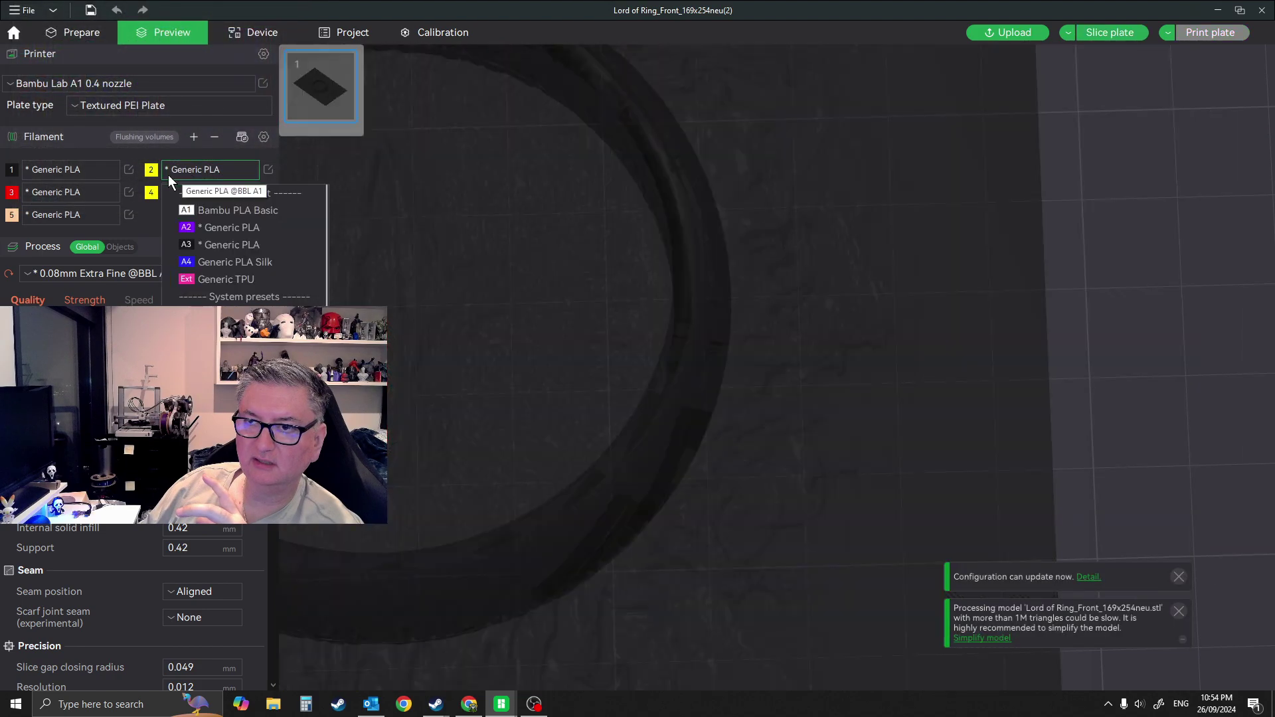
{"action": "left_click", "coordinate": [154, 167]}
{"action": "left_click", "coordinate": [154, 167]}
{"action": "left_click", "coordinate": [37, 87]}
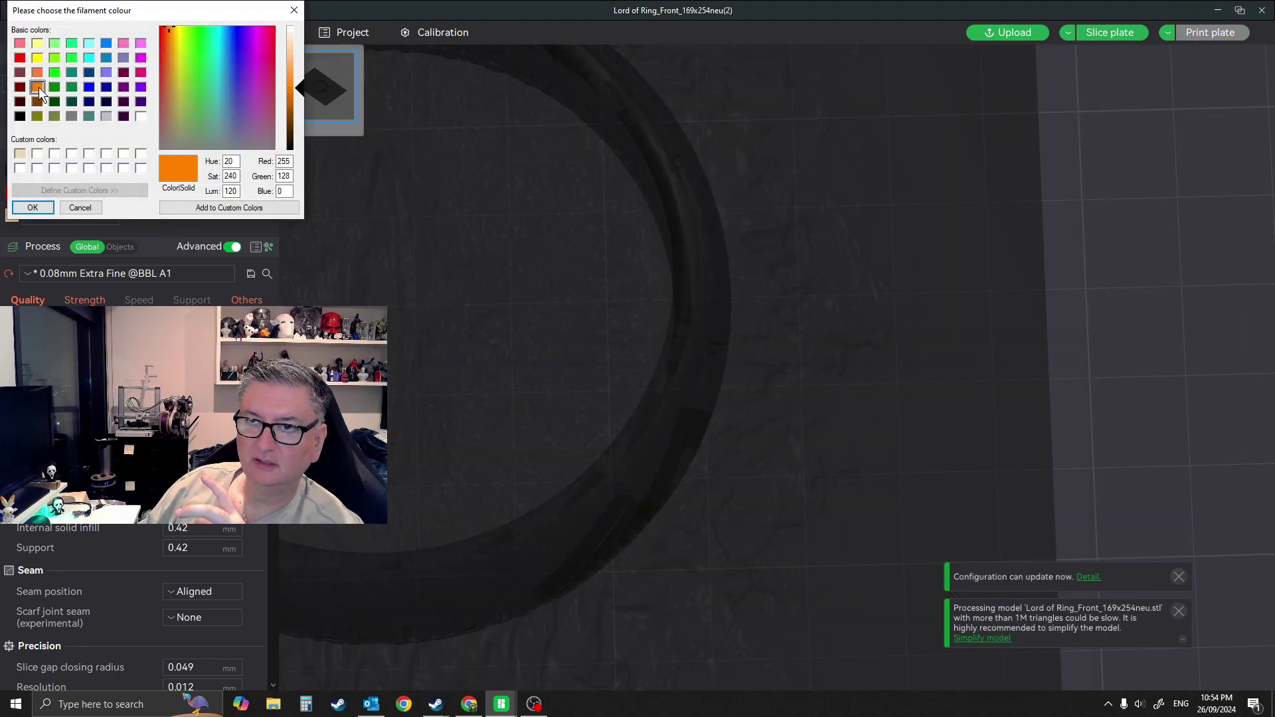
{"action": "left_click", "coordinate": [31, 207]}
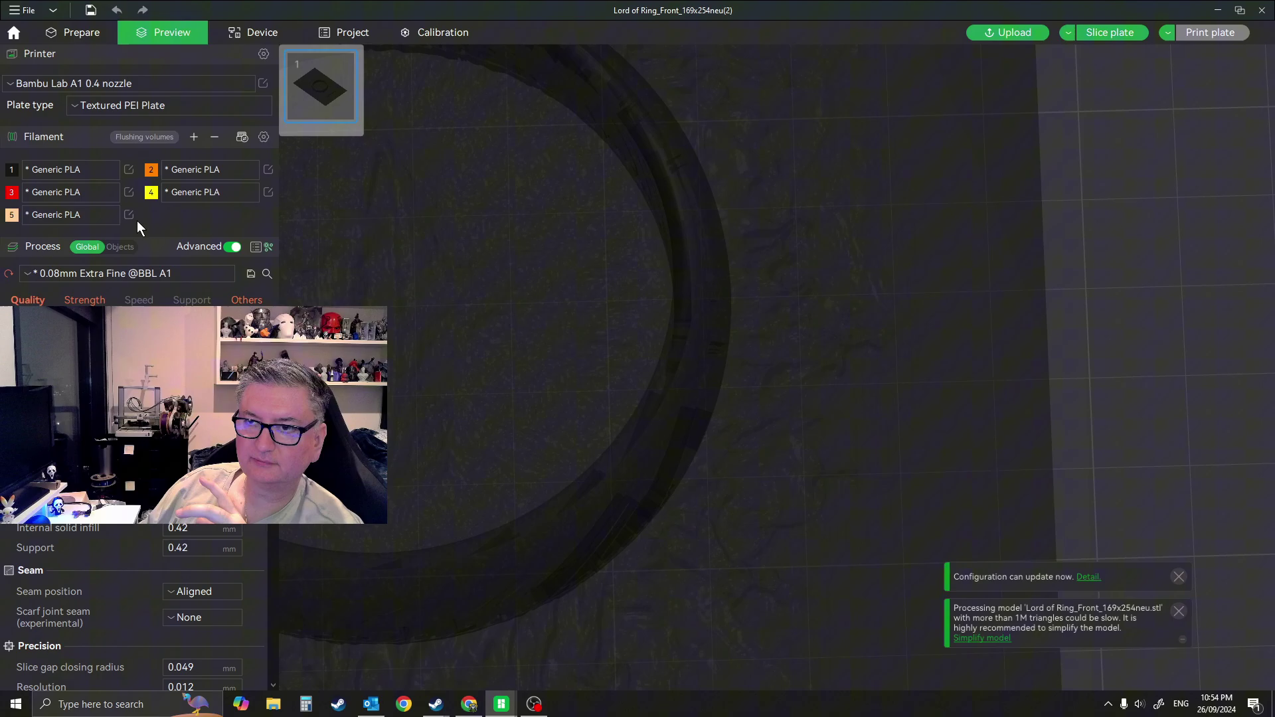
{"action": "left_click", "coordinate": [1082, 35]}
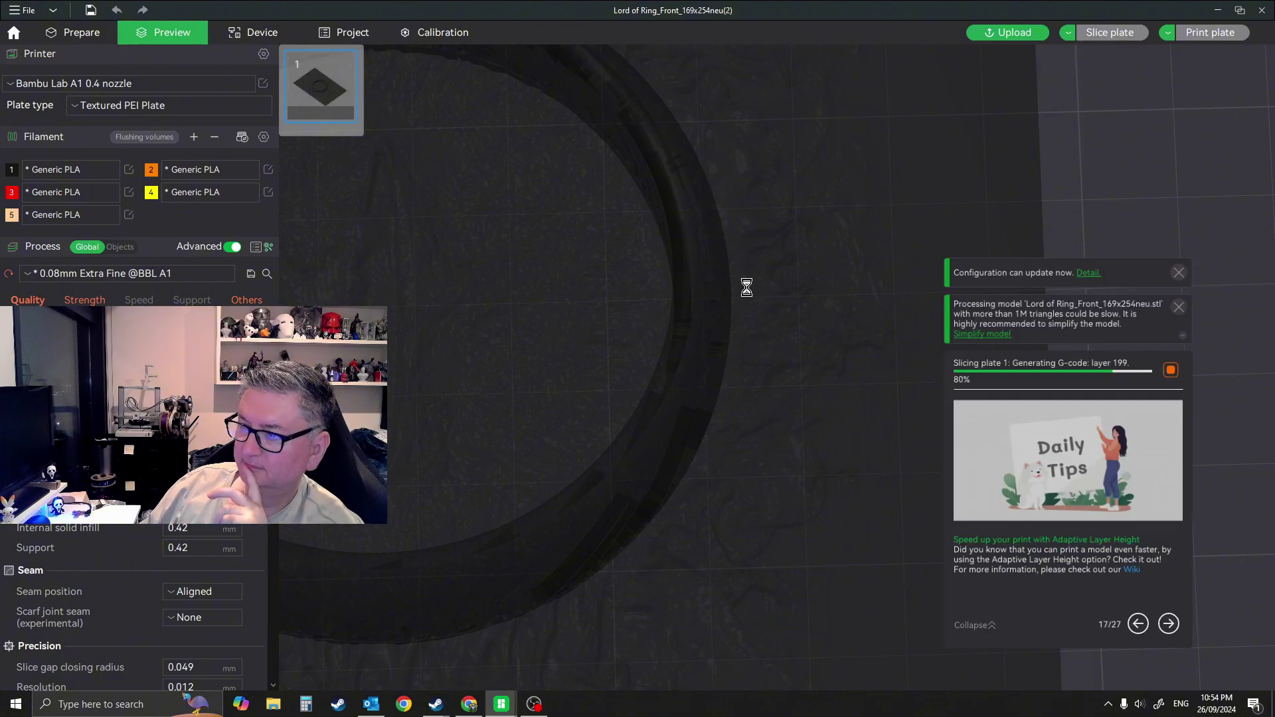
Step: Tilt the sliced preview, then check the Device page showing Thanos Headset stand at 23%
{"action": "scroll", "coordinate": [770, 481], "scroll_direction": "down", "scroll_amount": 5}
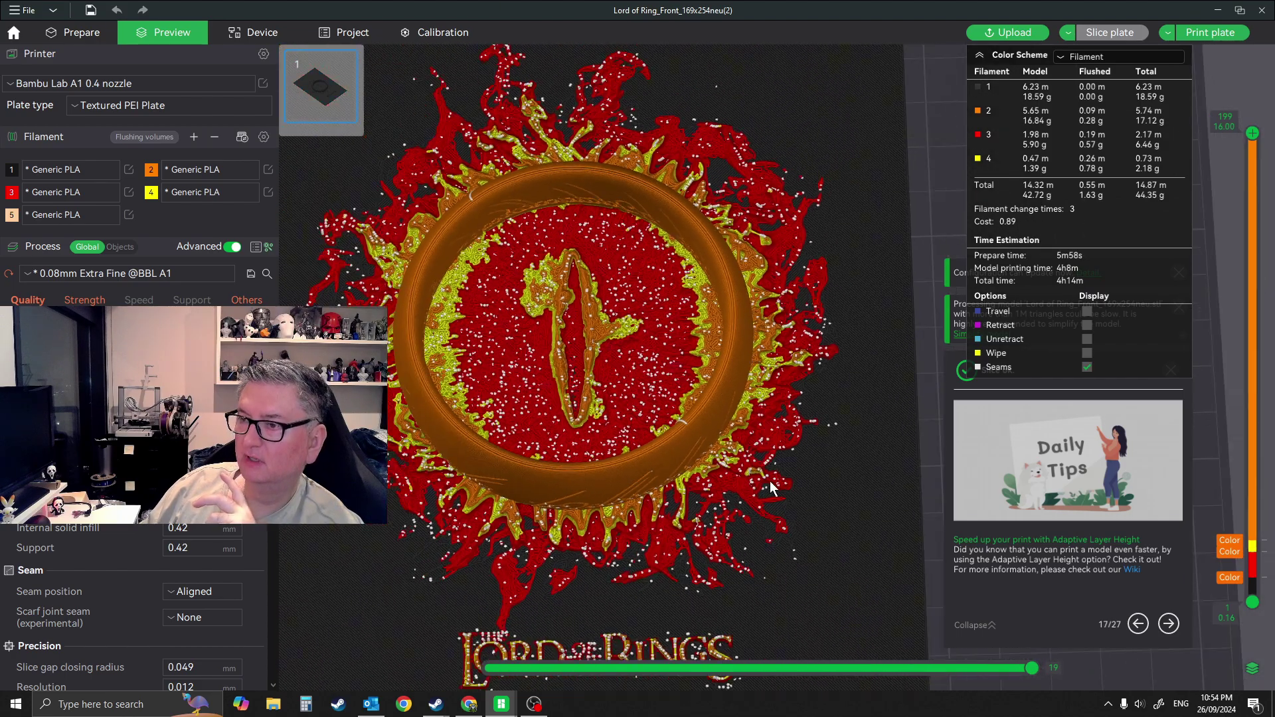
{"action": "mouse_move", "coordinate": [789, 498]}
{"action": "left_mouse_down"}
{"action": "mouse_move", "coordinate": [804, 480]}
{"action": "mouse_move", "coordinate": [783, 496]}
{"action": "mouse_move", "coordinate": [794, 515]}
{"action": "left_mouse_up"}
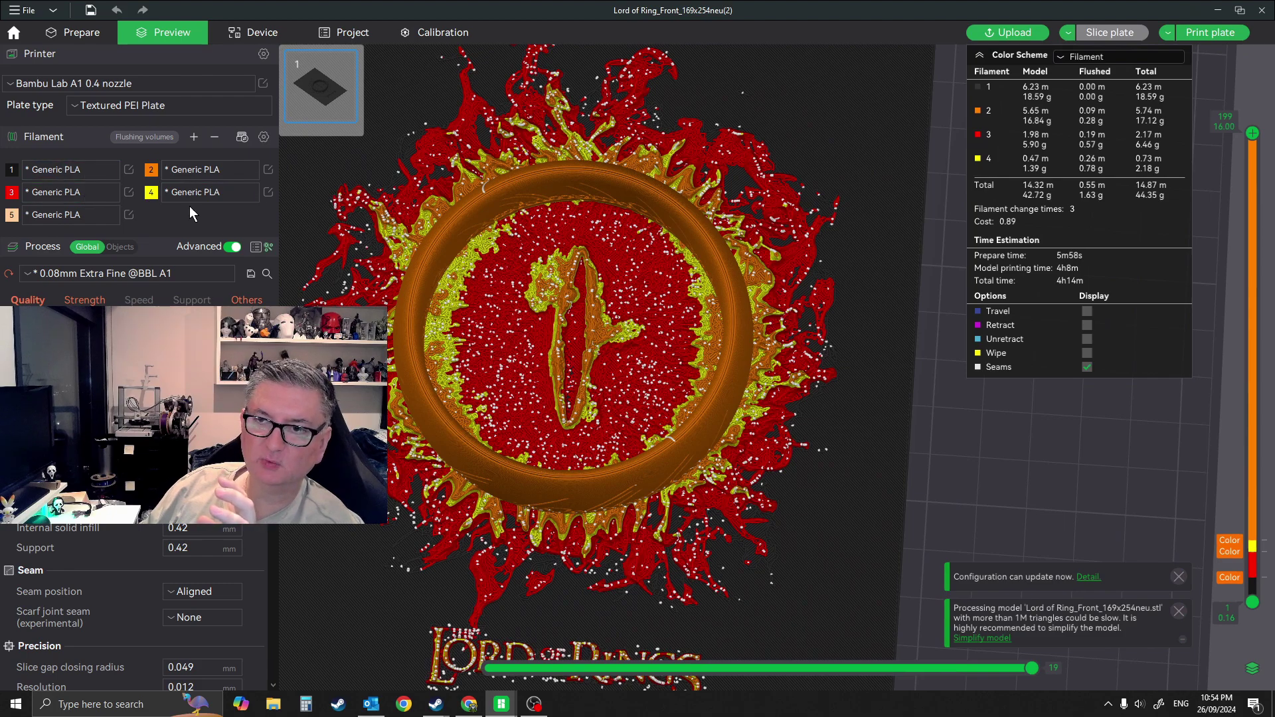
{"action": "left_click", "coordinate": [272, 33]}
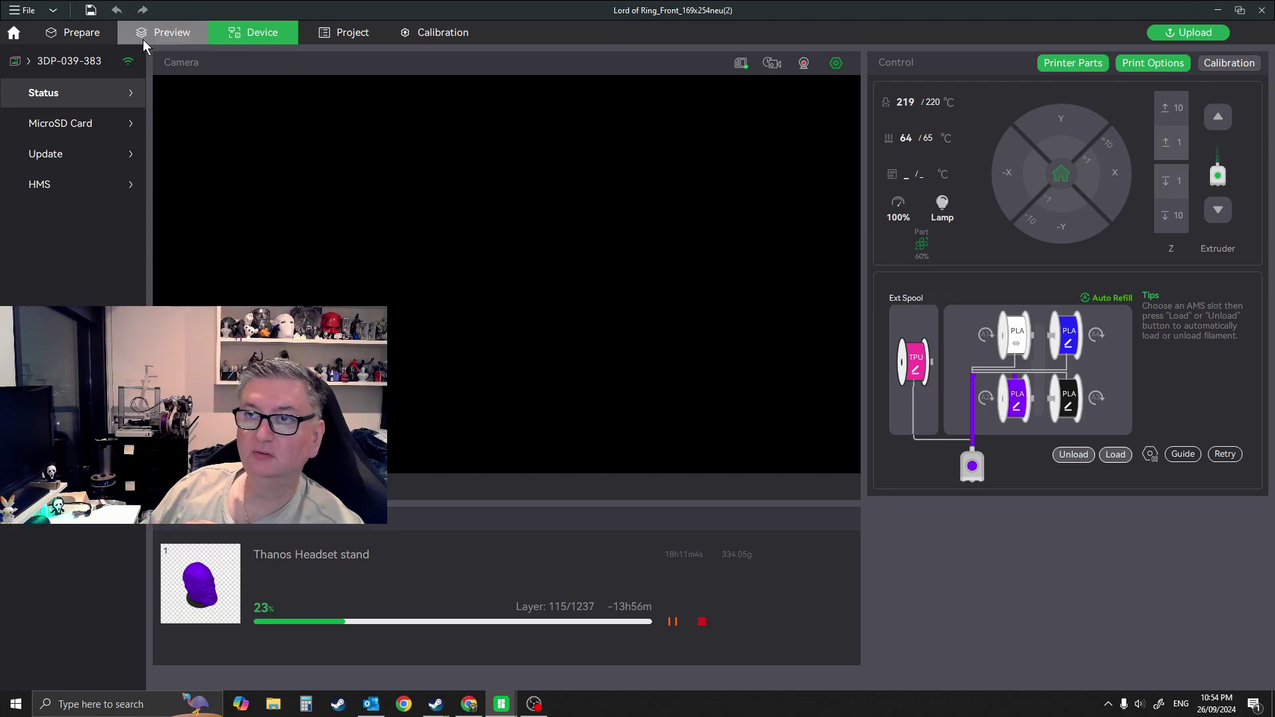
Step: Go back to the Prepare page with the Lord of the Rings model and 0.08mm Extra Fine process
{"action": "left_click", "coordinate": [89, 34]}
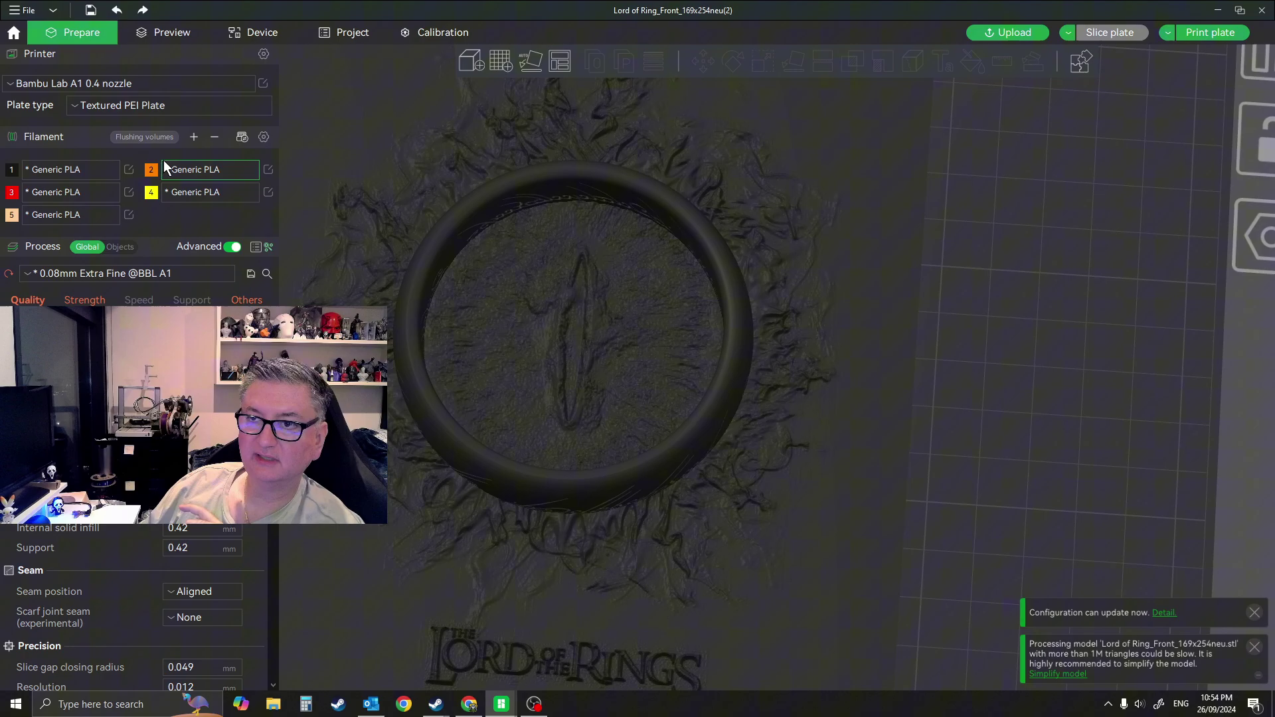
{"action": "left_click", "coordinate": [267, 37]}
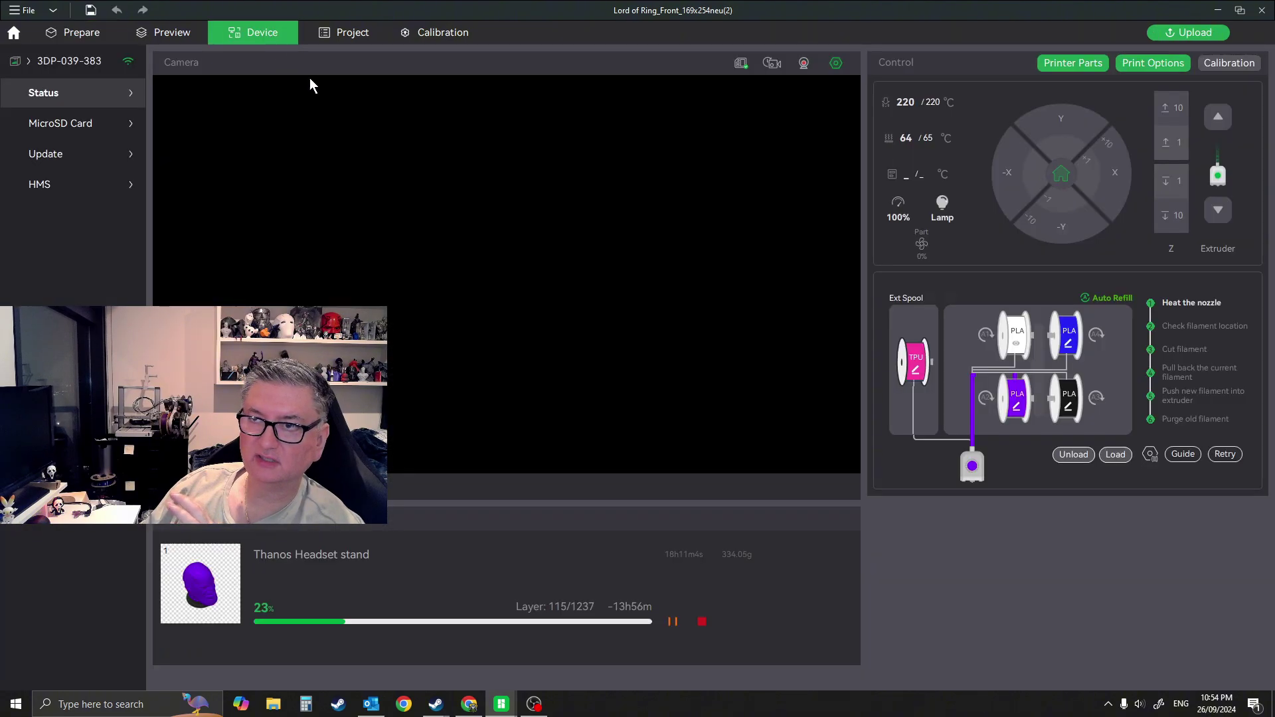
{"action": "left_click", "coordinate": [60, 37]}
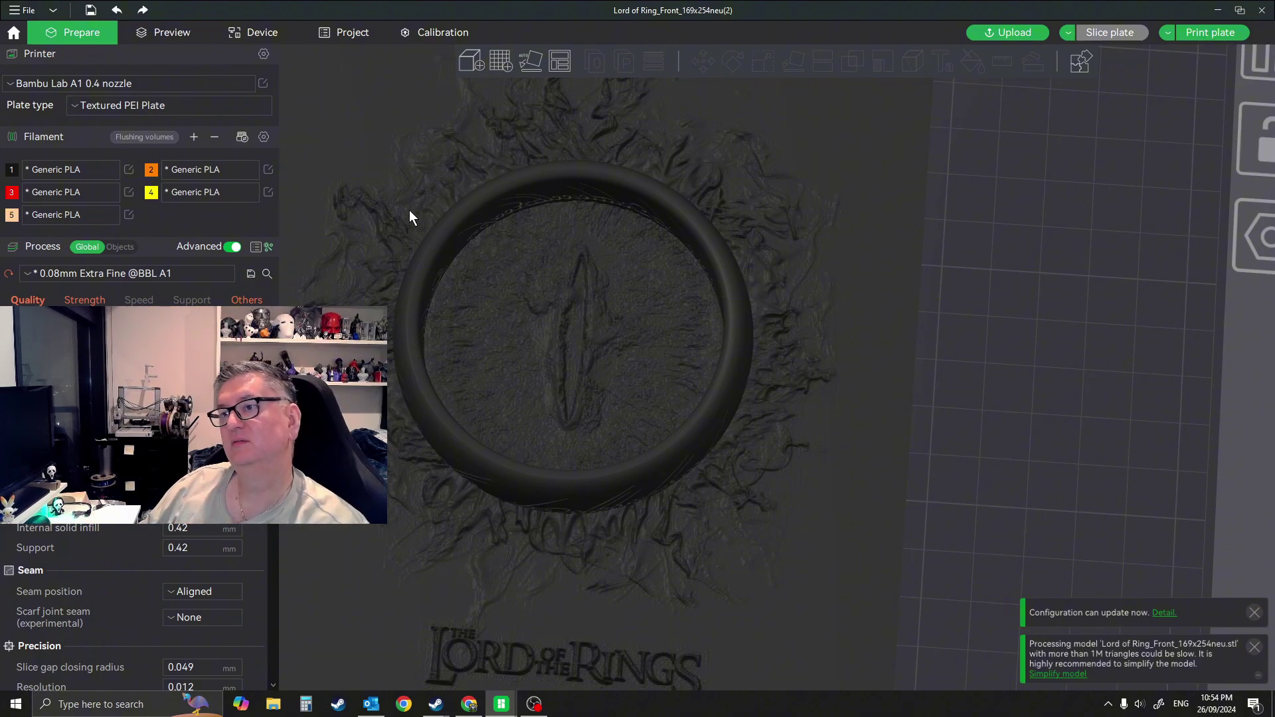
{"action": "scroll", "coordinate": [571, 244], "scroll_direction": "down", "scroll_amount": 5}
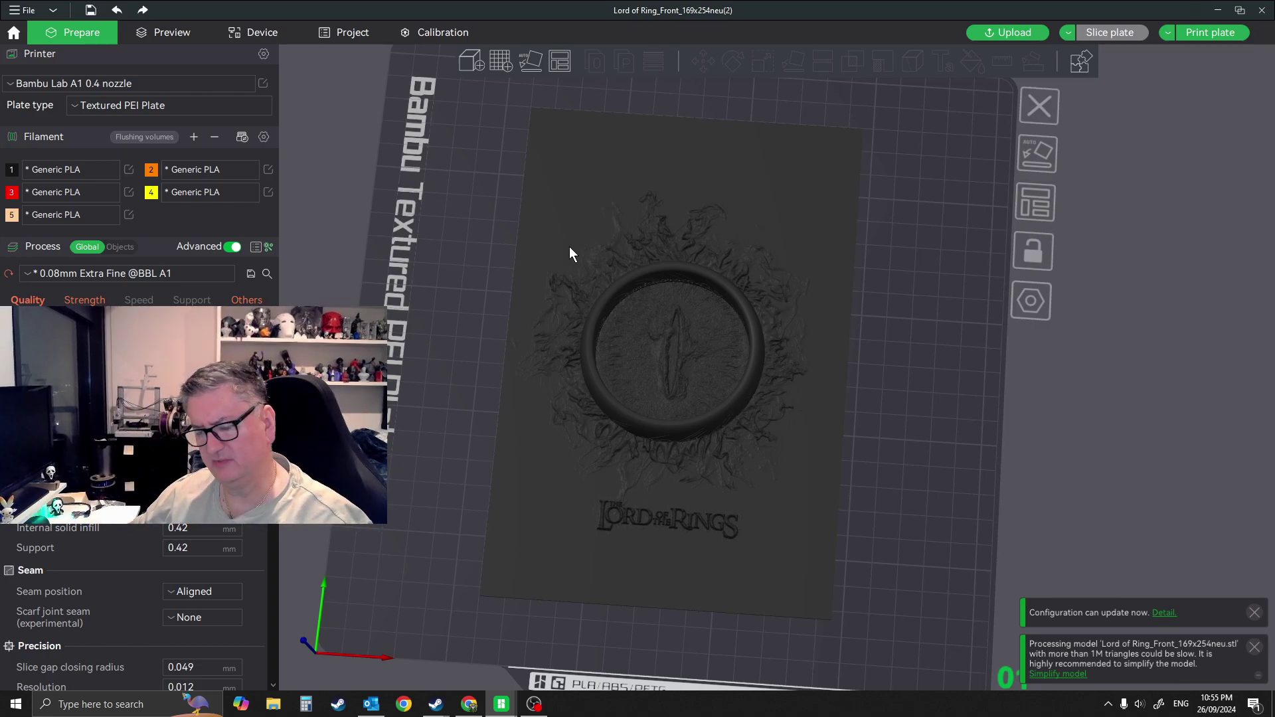
Step: Switch to MakerWorld in Chrome and start scrolling LoFi Layers' published models
{"action": "left_click", "coordinate": [473, 702]}
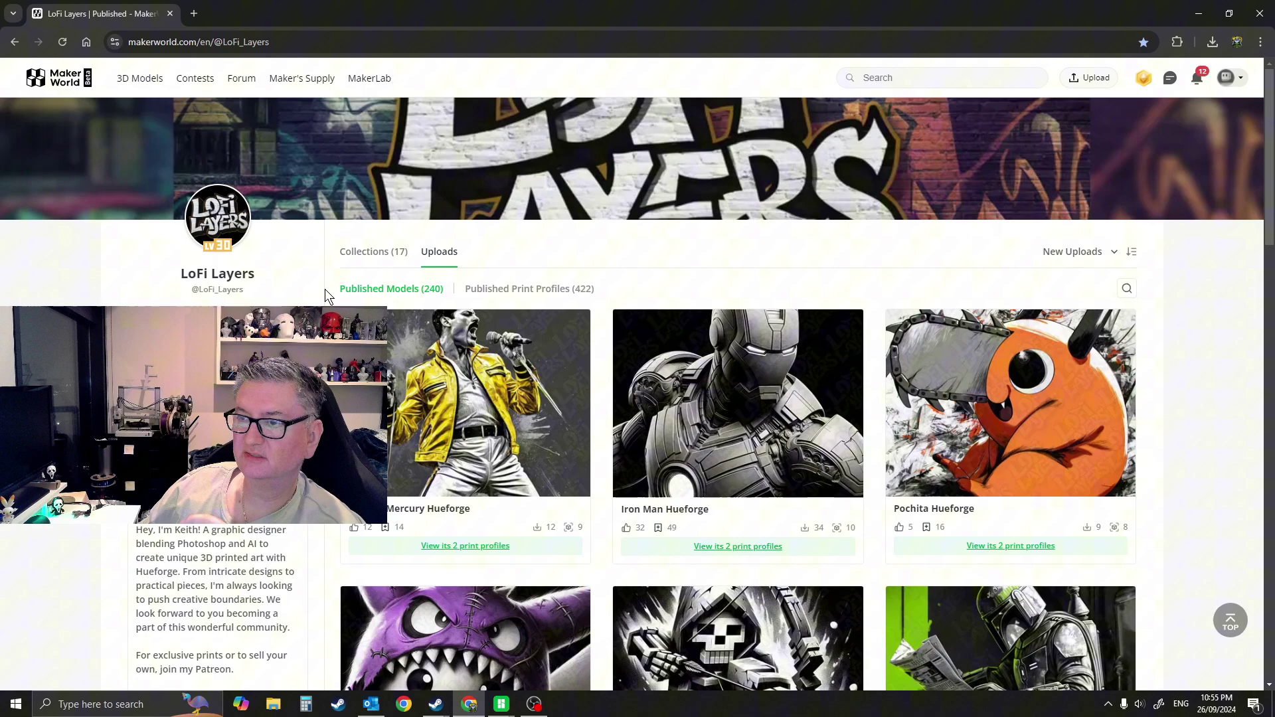
{"action": "scroll", "coordinate": [776, 372], "scroll_direction": "down", "scroll_amount": 5}
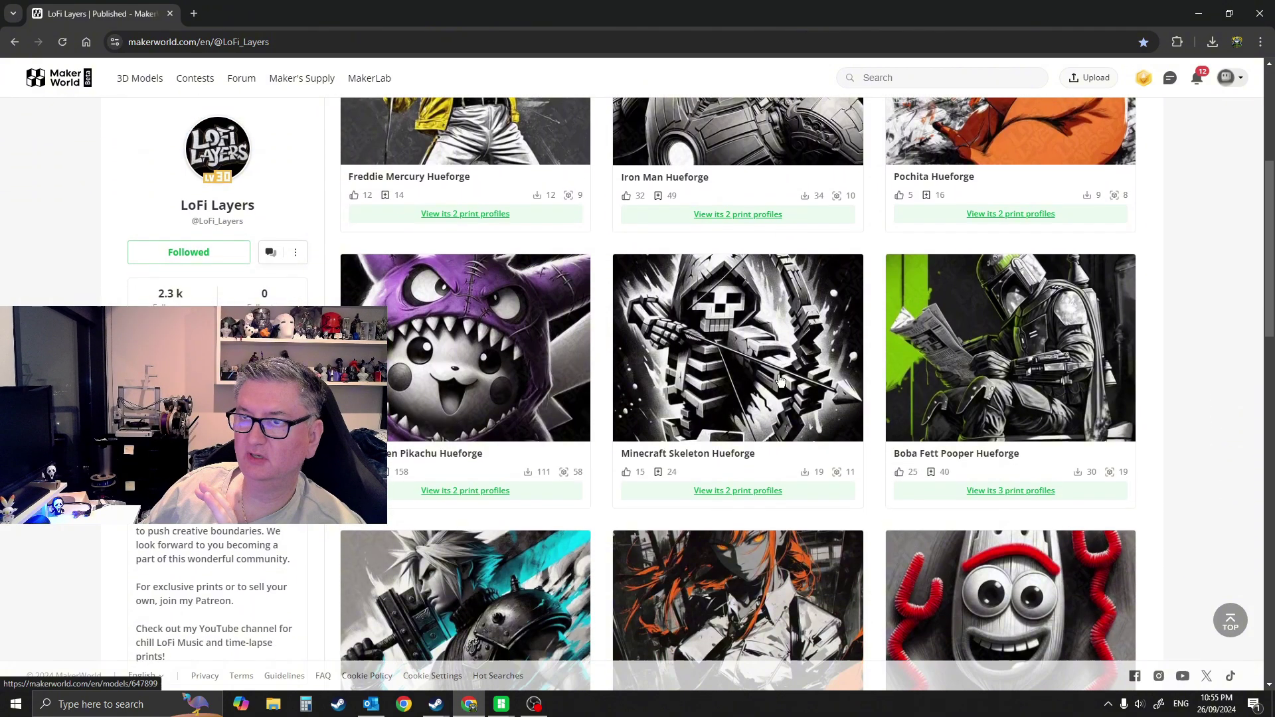
{"action": "scroll", "coordinate": [779, 378], "scroll_direction": "down", "scroll_amount": 5}
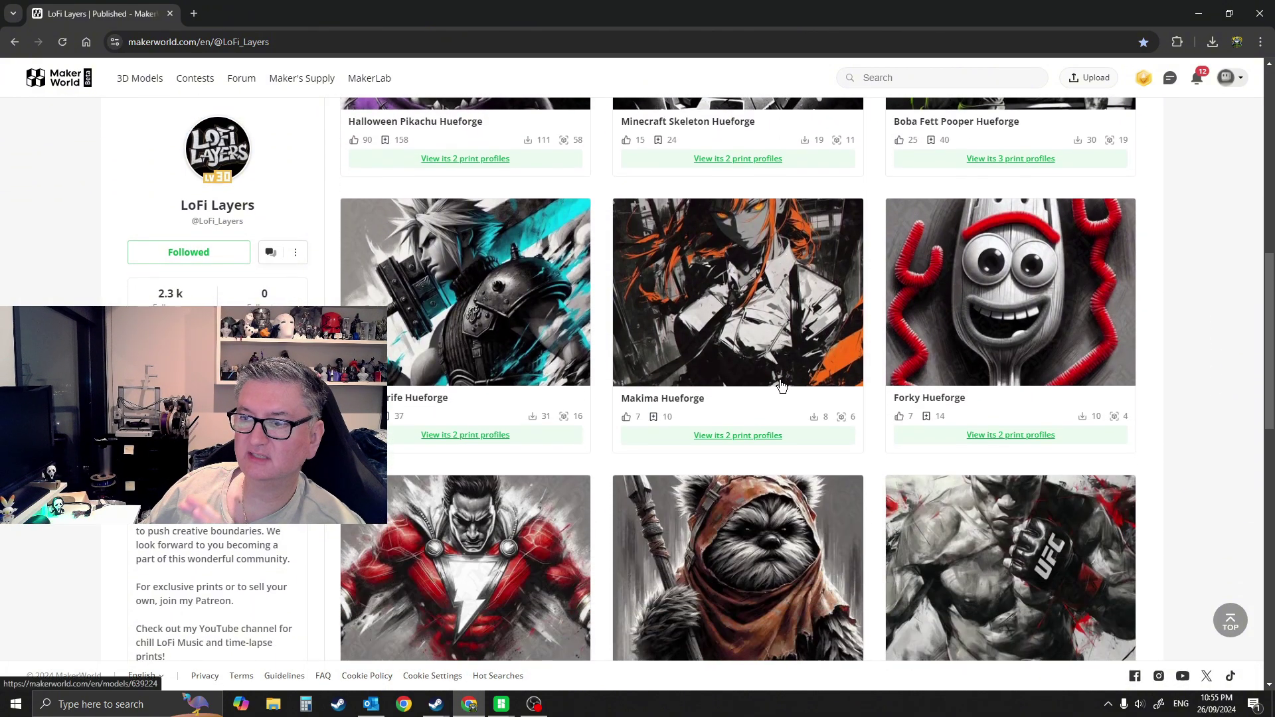
{"action": "scroll", "coordinate": [782, 385], "scroll_direction": "down", "scroll_amount": 5}
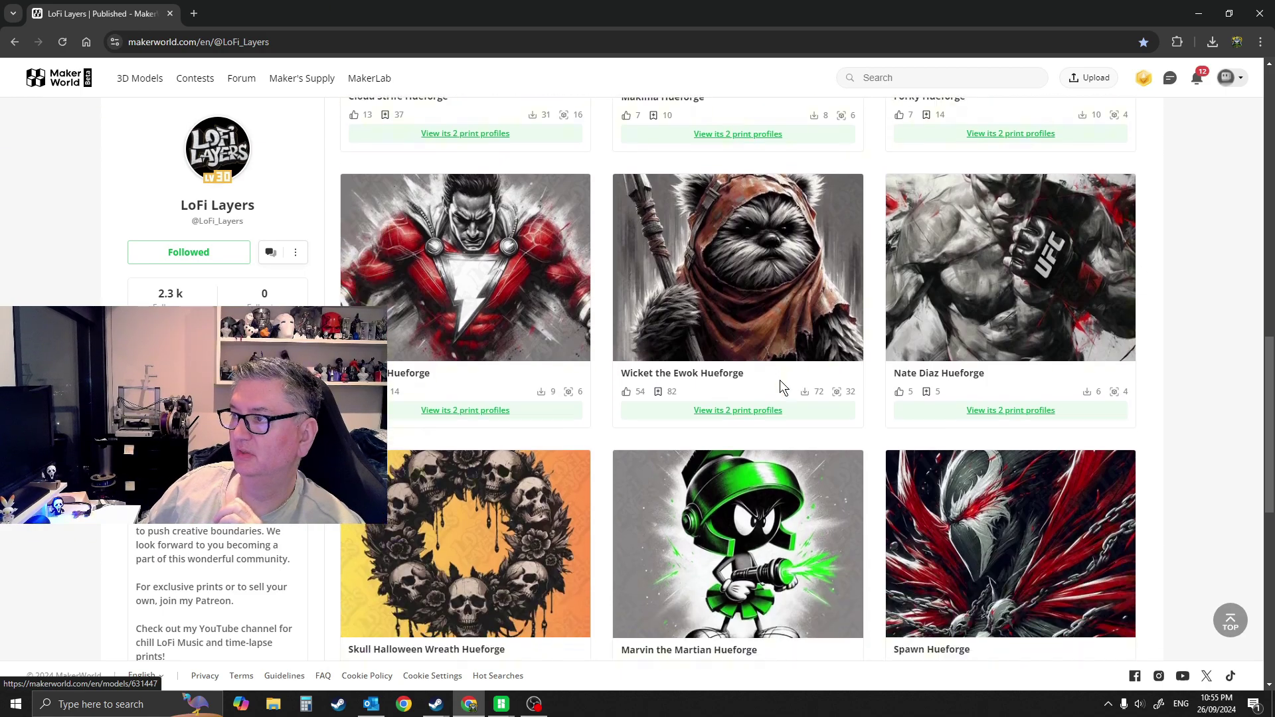
{"action": "scroll", "coordinate": [781, 385], "scroll_direction": "down", "scroll_amount": 2}
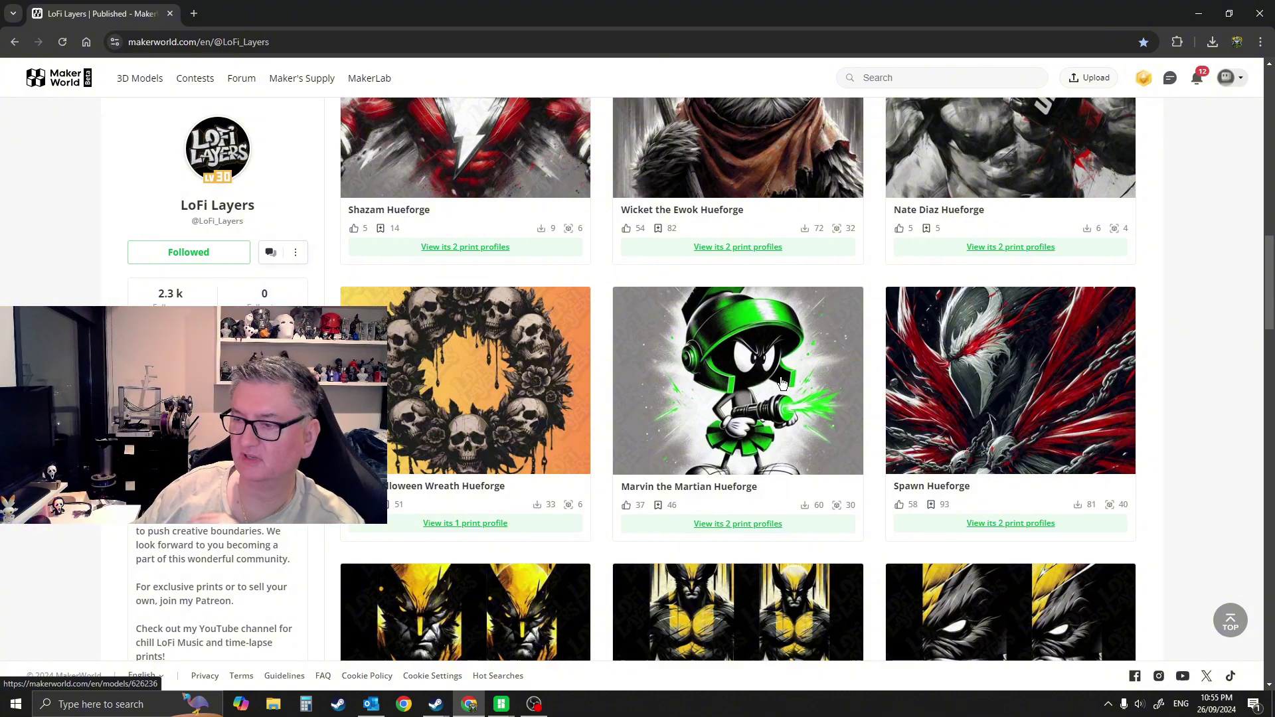
Step: Scroll further through the Hueforge prints grid, past Superman Relife Style and Catwoman
{"action": "scroll", "coordinate": [782, 383], "scroll_direction": "down", "scroll_amount": 4}
{"action": "scroll", "coordinate": [641, 385], "scroll_direction": "down", "scroll_amount": 4}
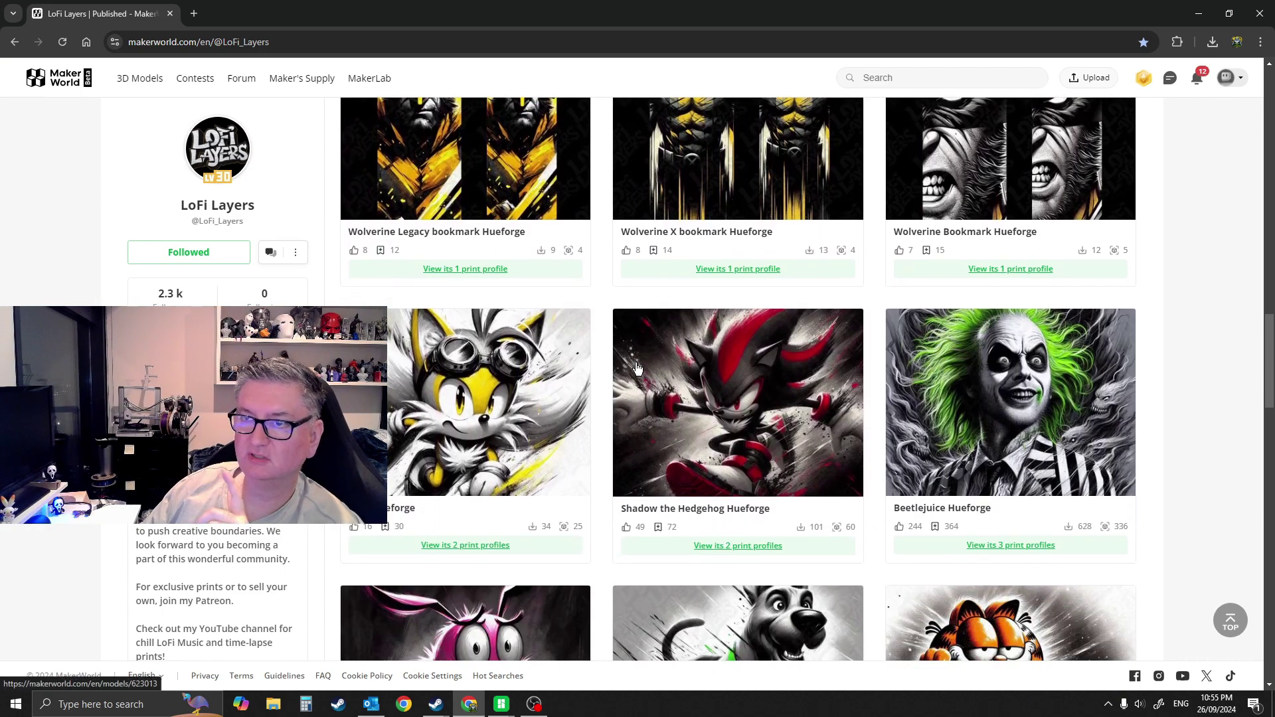
{"action": "scroll", "coordinate": [637, 364], "scroll_direction": "down", "scroll_amount": 9}
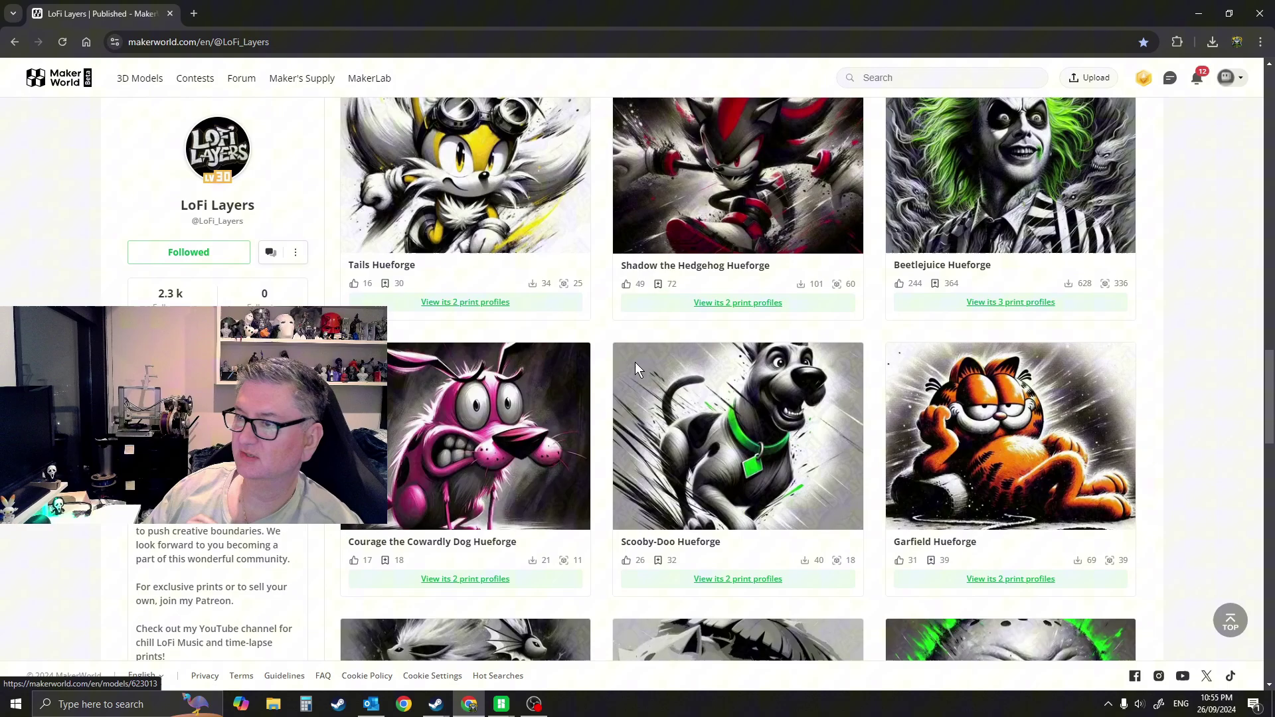
{"action": "scroll", "coordinate": [927, 315], "scroll_direction": "down", "scroll_amount": 6}
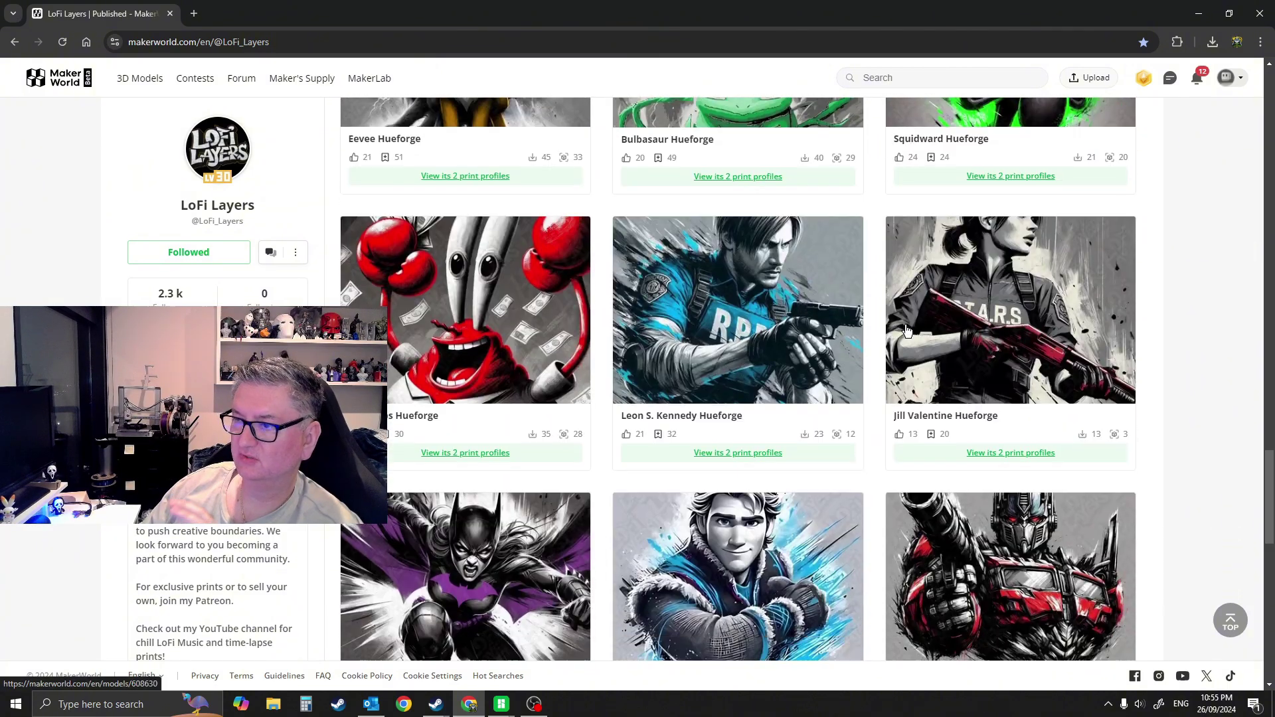
{"action": "scroll", "coordinate": [905, 327], "scroll_direction": "up", "scroll_amount": 1}
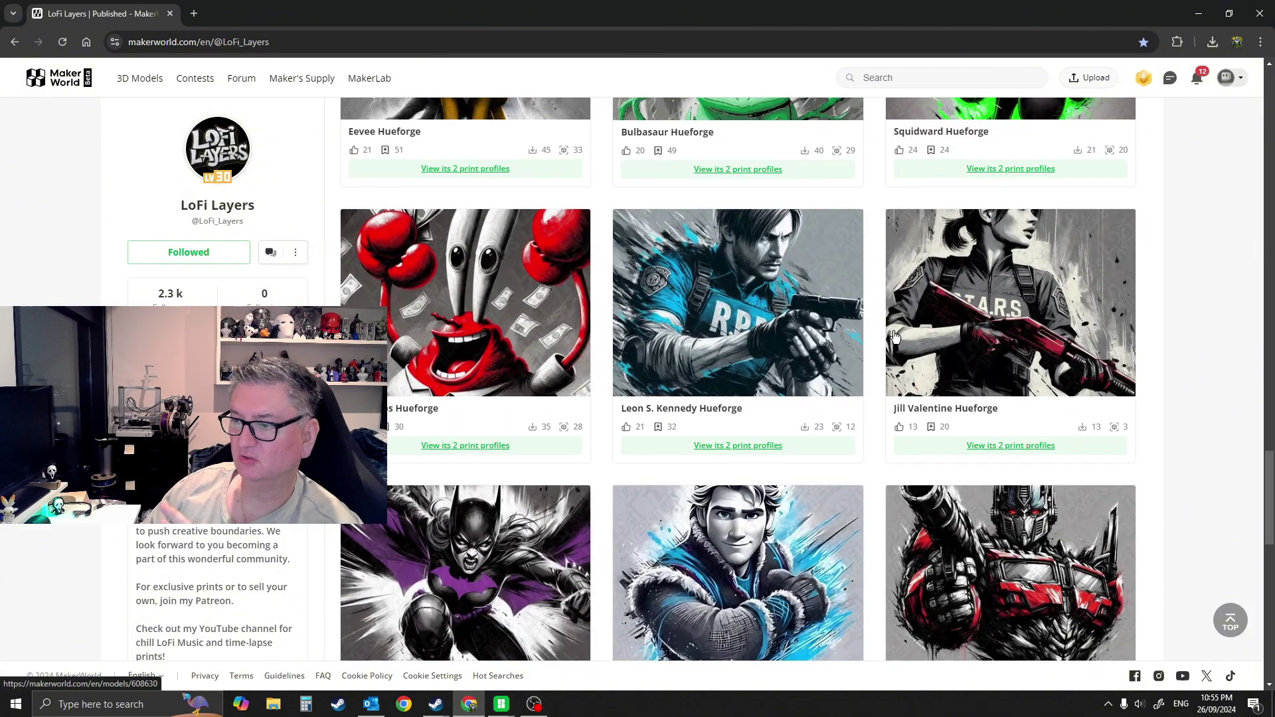
{"action": "scroll", "coordinate": [883, 321], "scroll_direction": "down", "scroll_amount": 4}
{"action": "scroll", "coordinate": [882, 319], "scroll_direction": "down", "scroll_amount": 3}
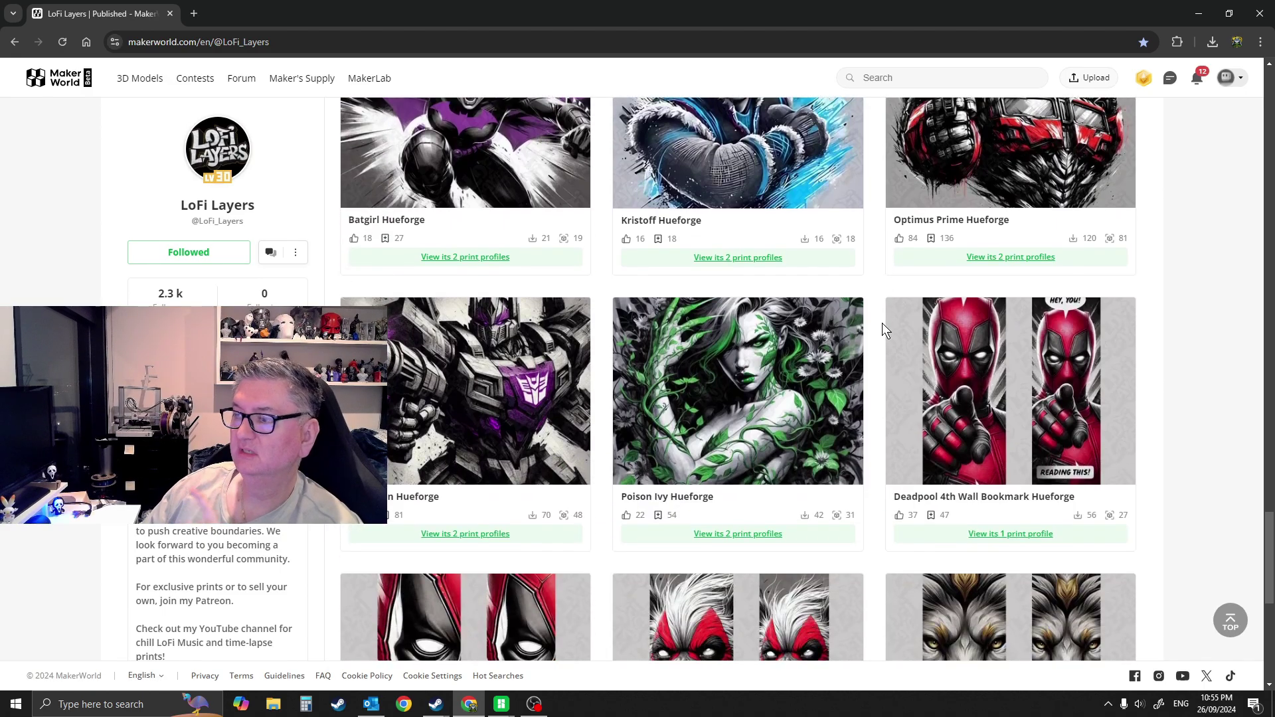
{"action": "scroll", "coordinate": [881, 332], "scroll_direction": "down", "scroll_amount": 12}
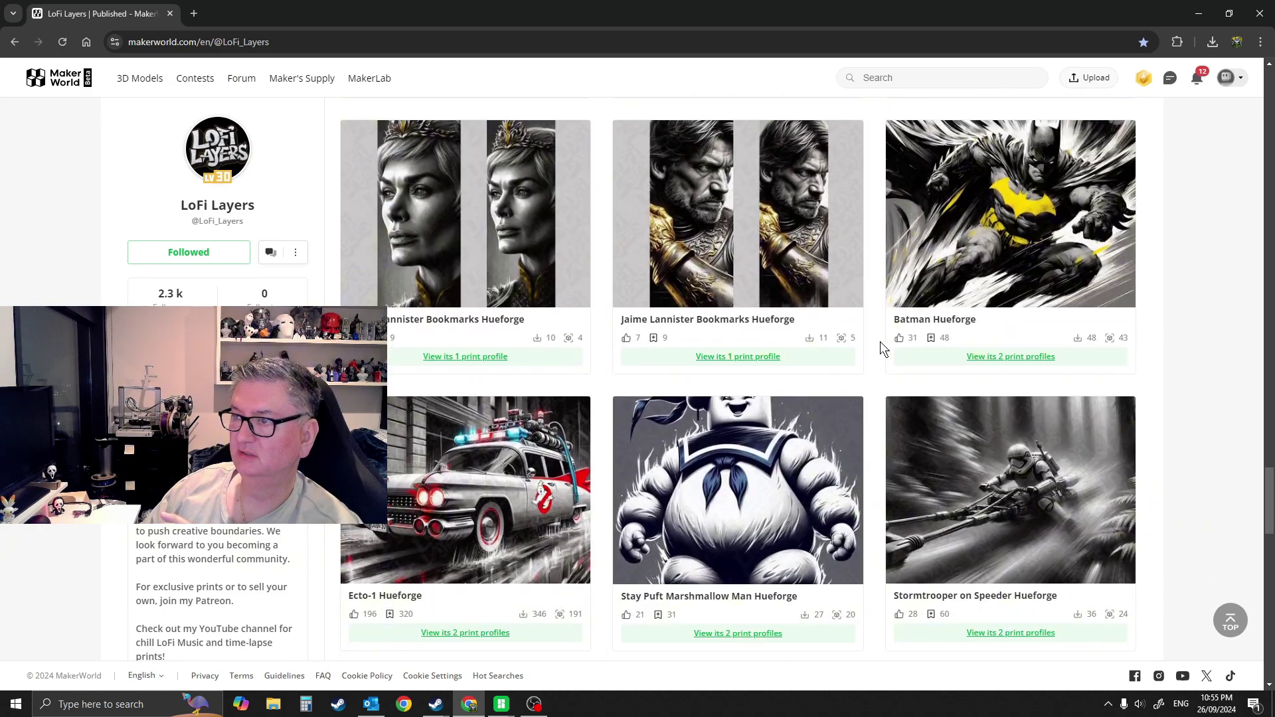
{"action": "scroll", "coordinate": [797, 372], "scroll_direction": "down", "scroll_amount": 11}
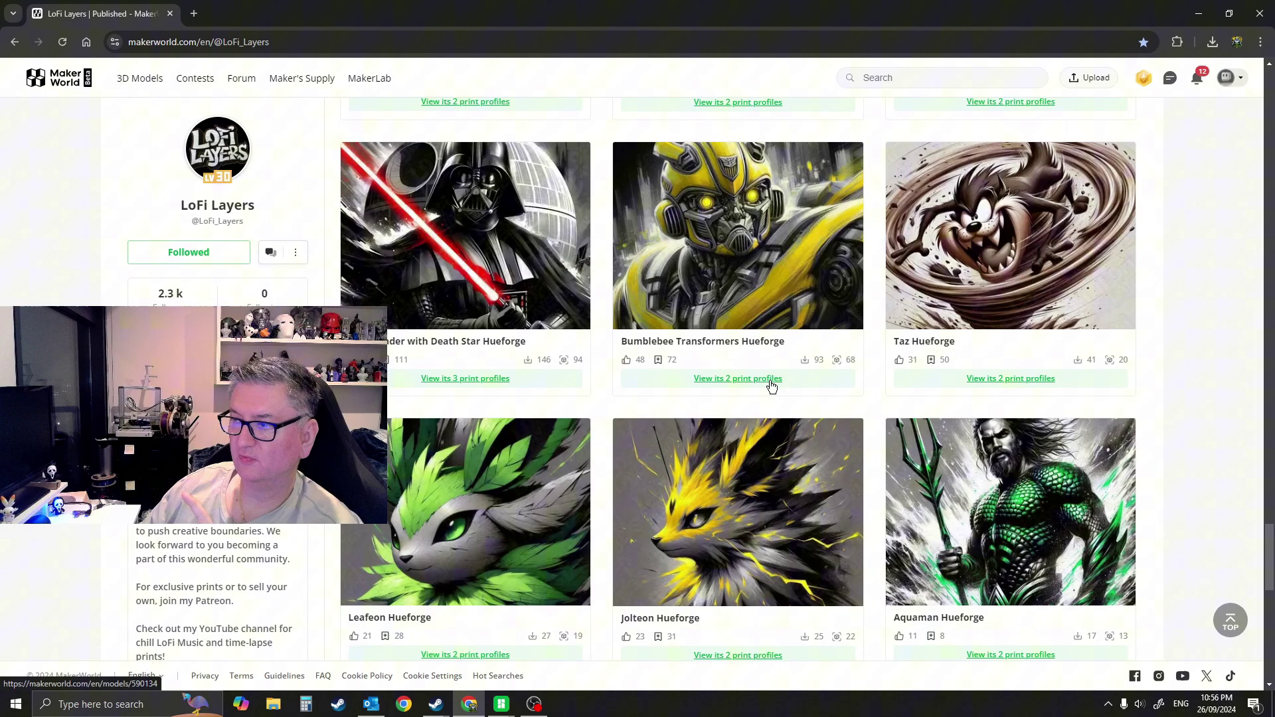
{"action": "scroll", "coordinate": [771, 386], "scroll_direction": "down", "scroll_amount": 13}
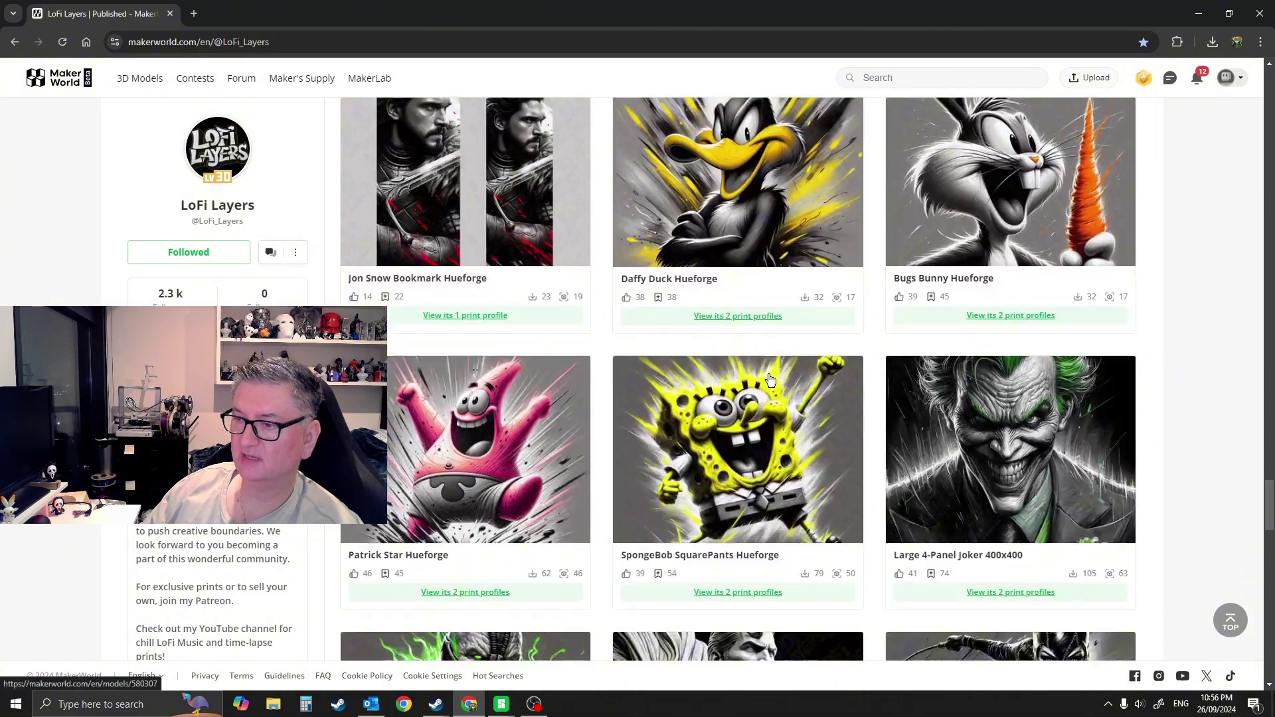
{"action": "scroll", "coordinate": [771, 380], "scroll_direction": "down", "scroll_amount": 3}
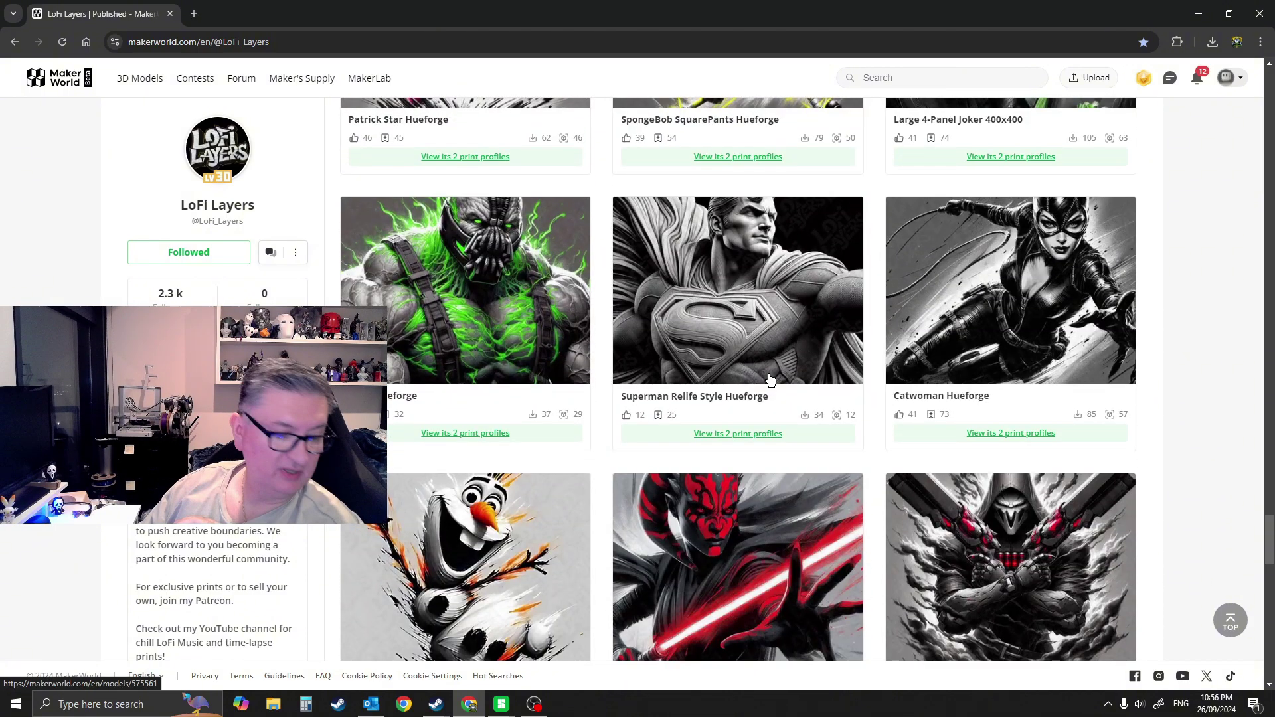